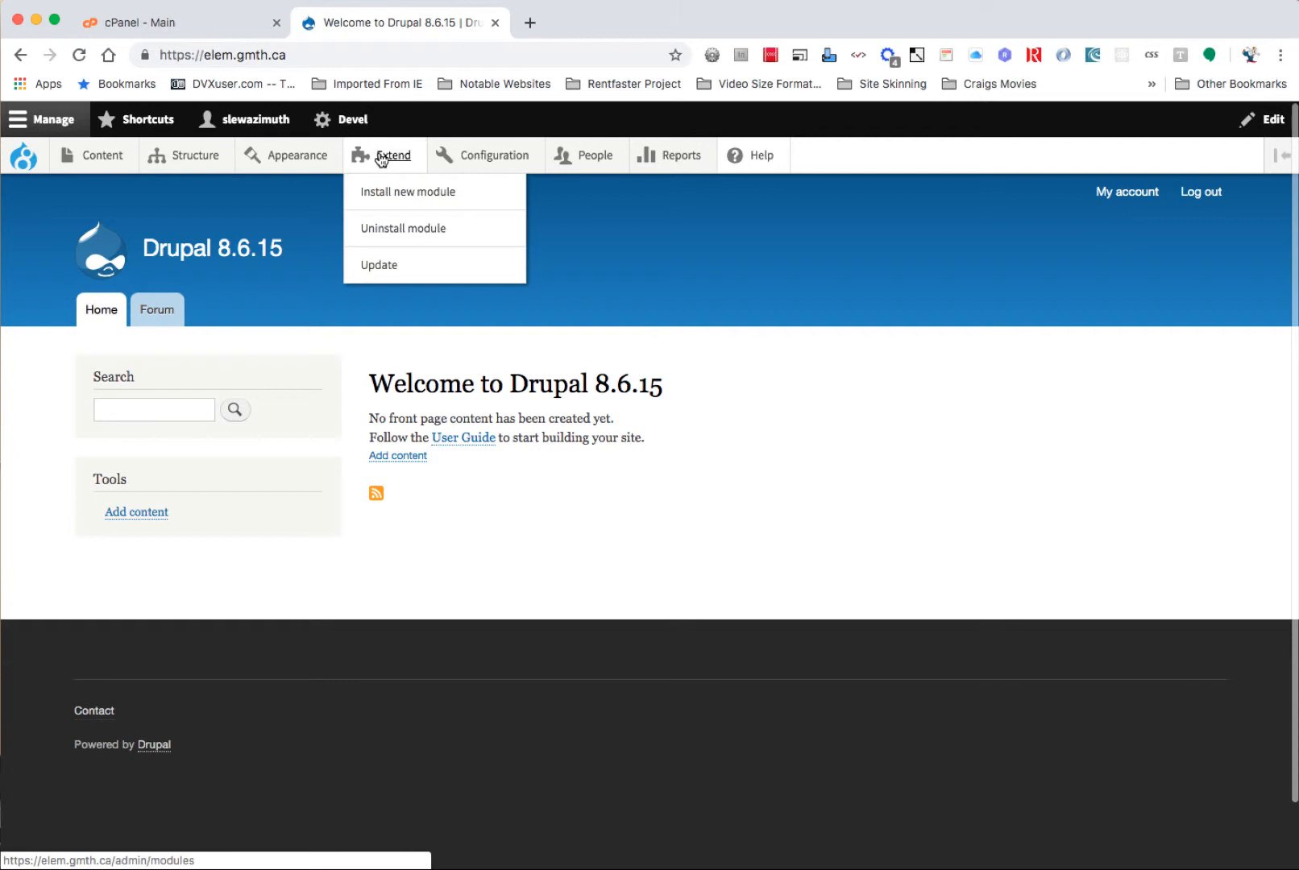
# Step: Install the Elementor module from the Other group of the site's module list
pyautogui.click(381, 158)
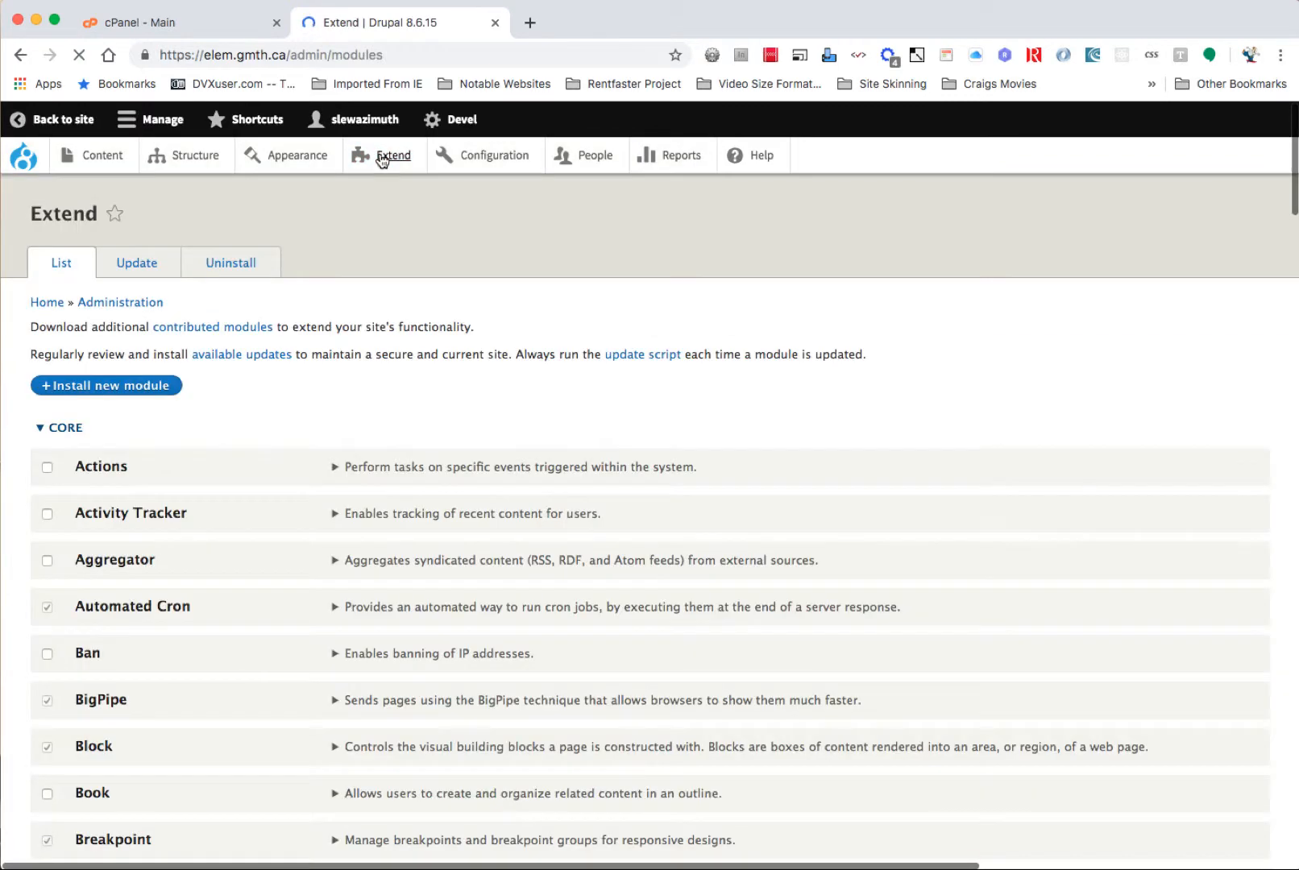
pyautogui.scroll(-15, 339, 492)
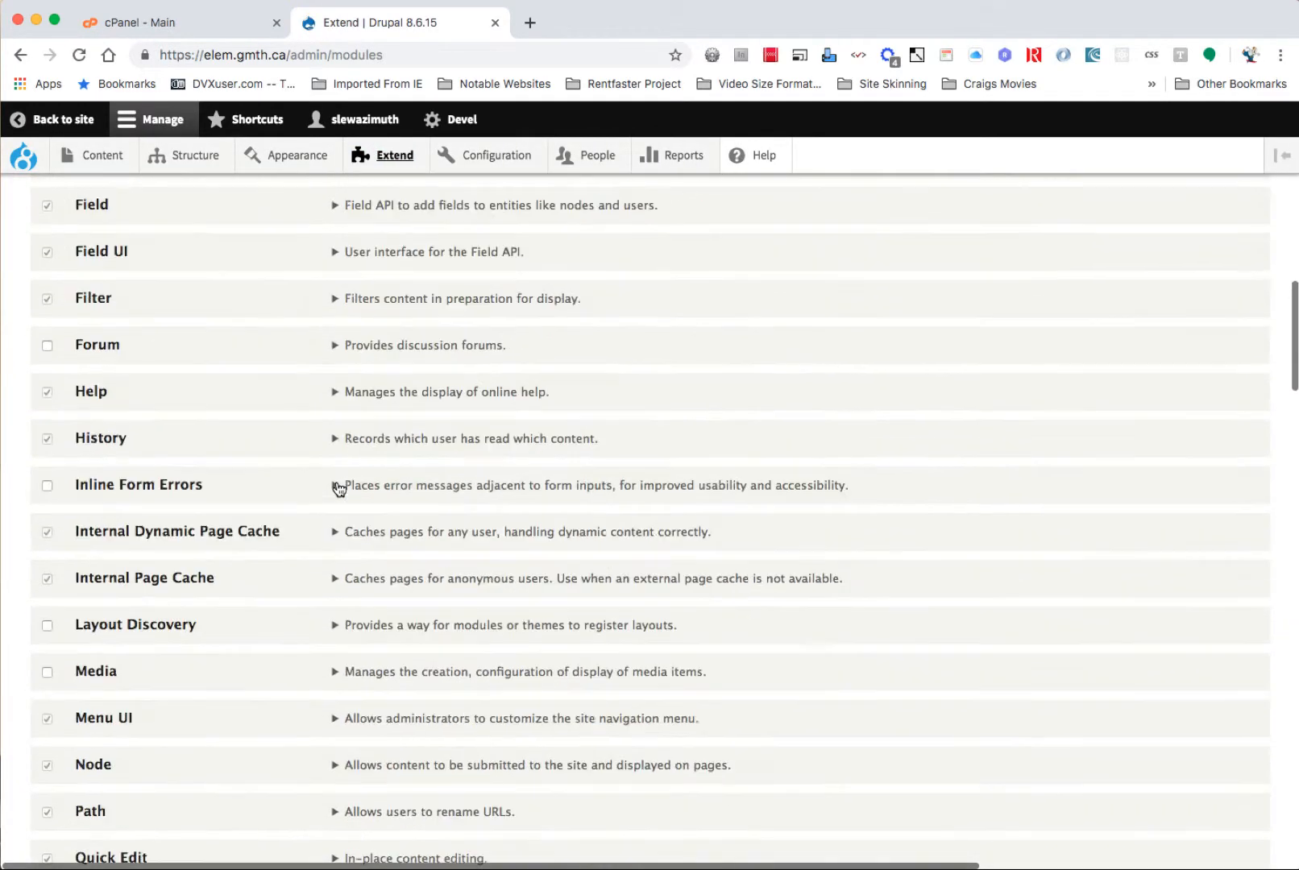
pyautogui.scroll(-20, 339, 488)
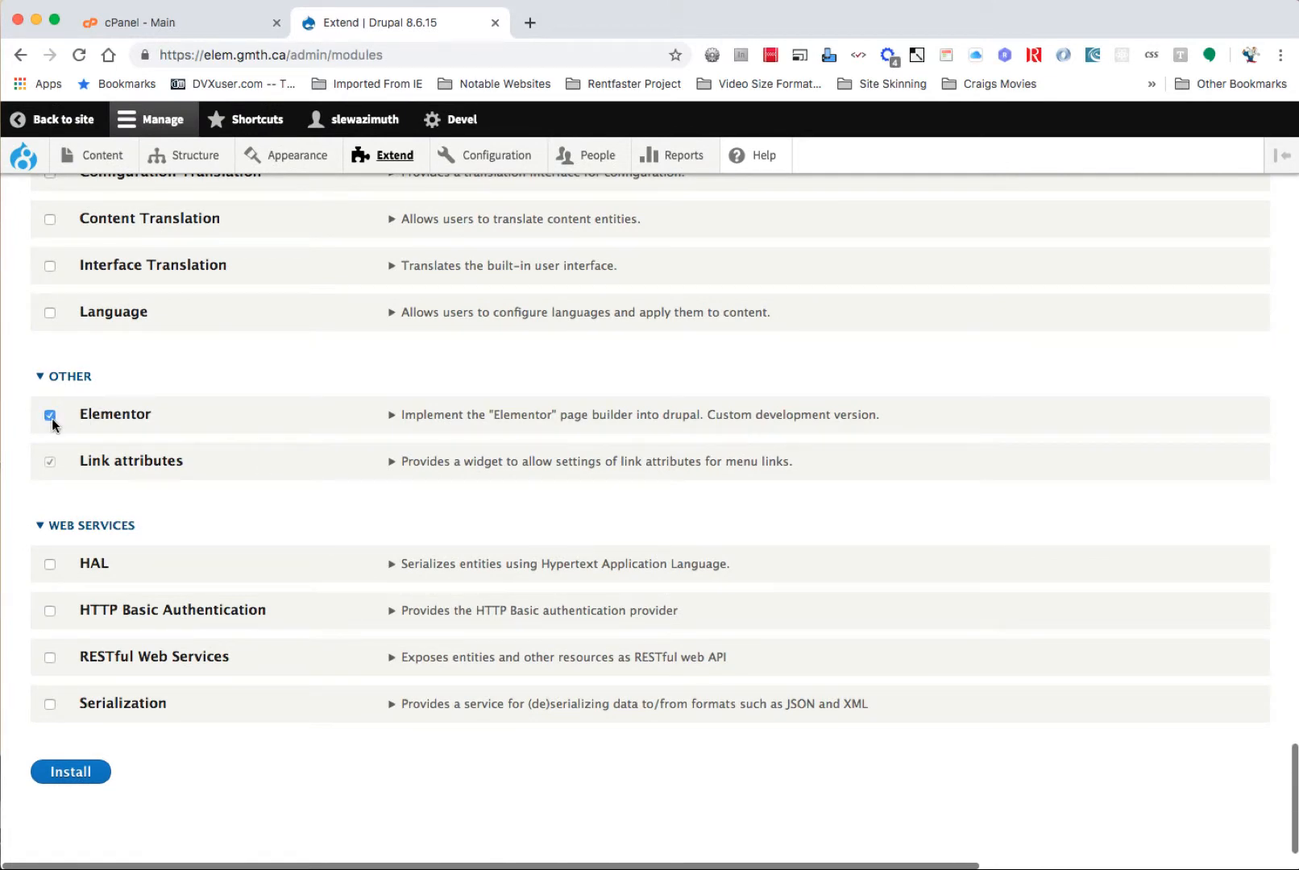
pyautogui.click(394, 414)
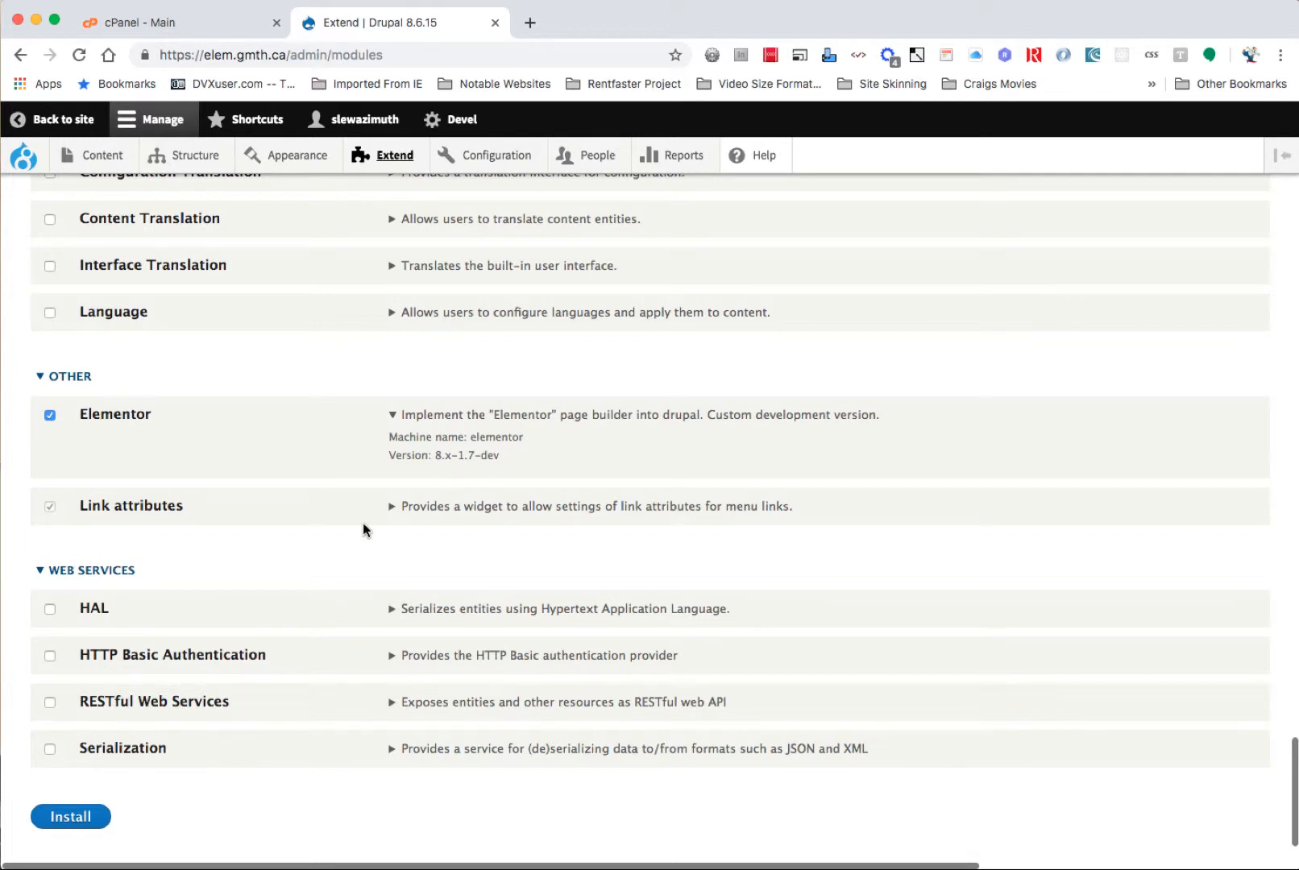
pyautogui.click(80, 820)
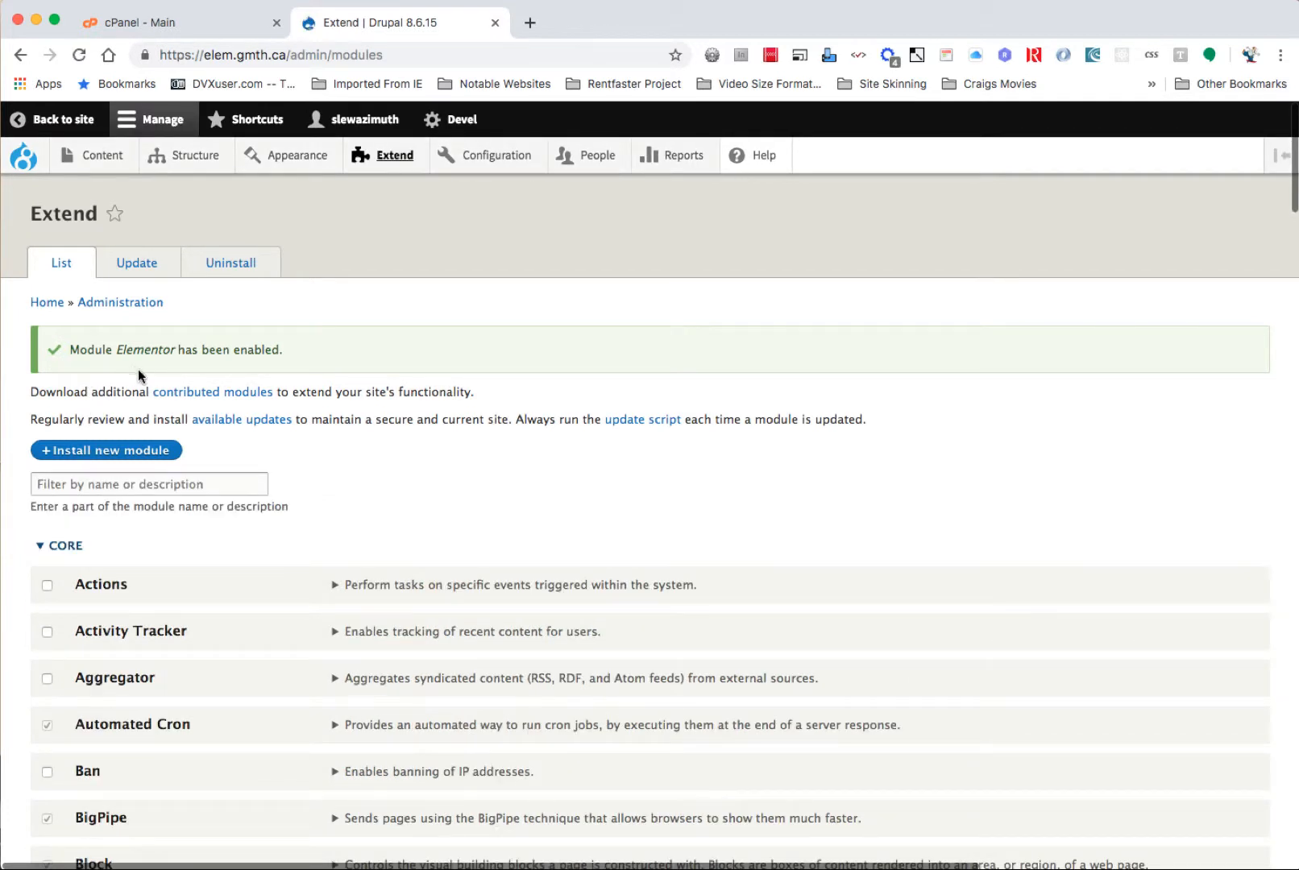
# Step: Expand the installed Elementor module's details and open its configuration page
pyautogui.scroll(-20, 203, 373)
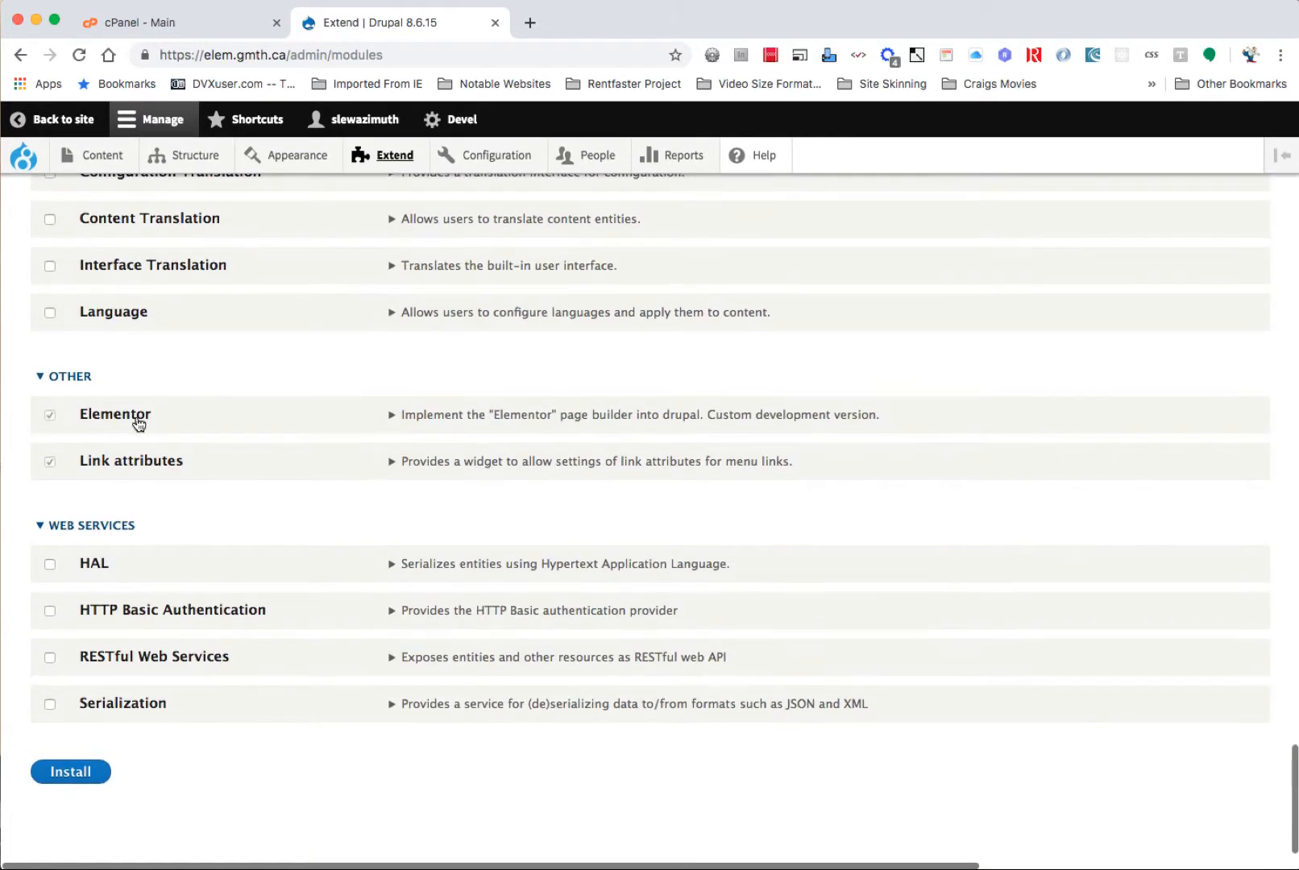
pyautogui.click(392, 417)
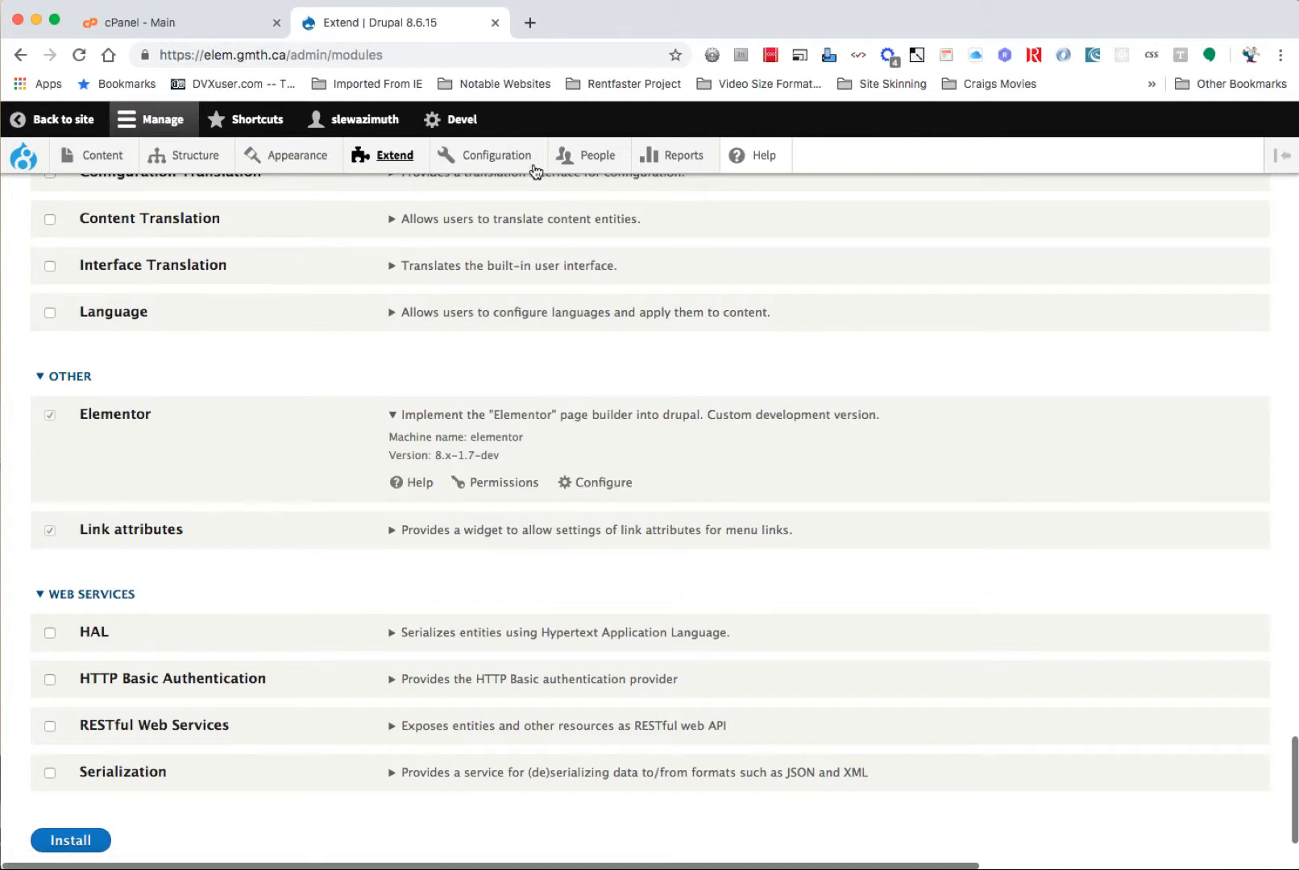
pyautogui.moveTo(528, 164)
pyautogui.moveTo(519, 265)
pyautogui.click(612, 488)
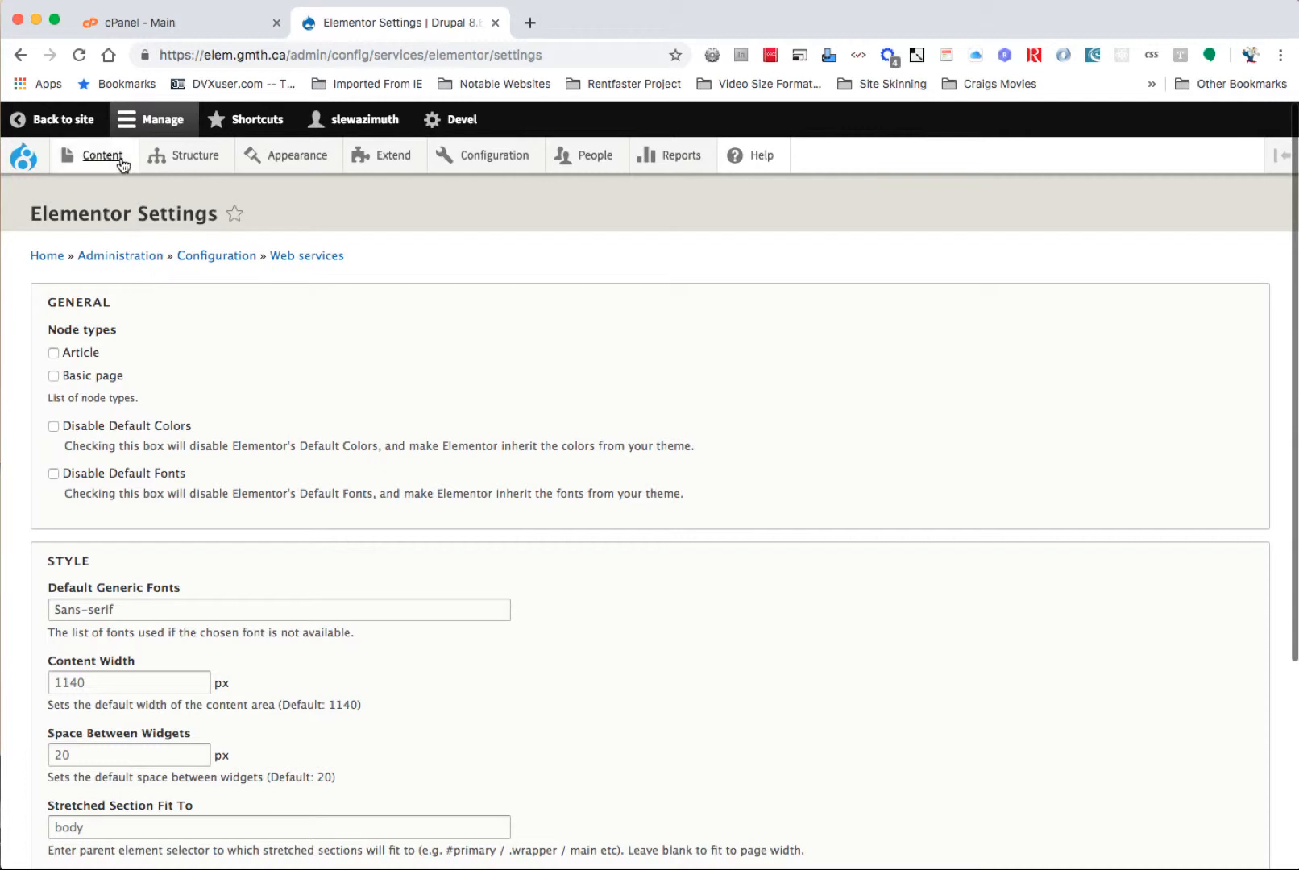
# Step: Create a content type named "Custom content type" and save it with its default settings
pyautogui.moveTo(101, 157)
pyautogui.moveTo(115, 194)
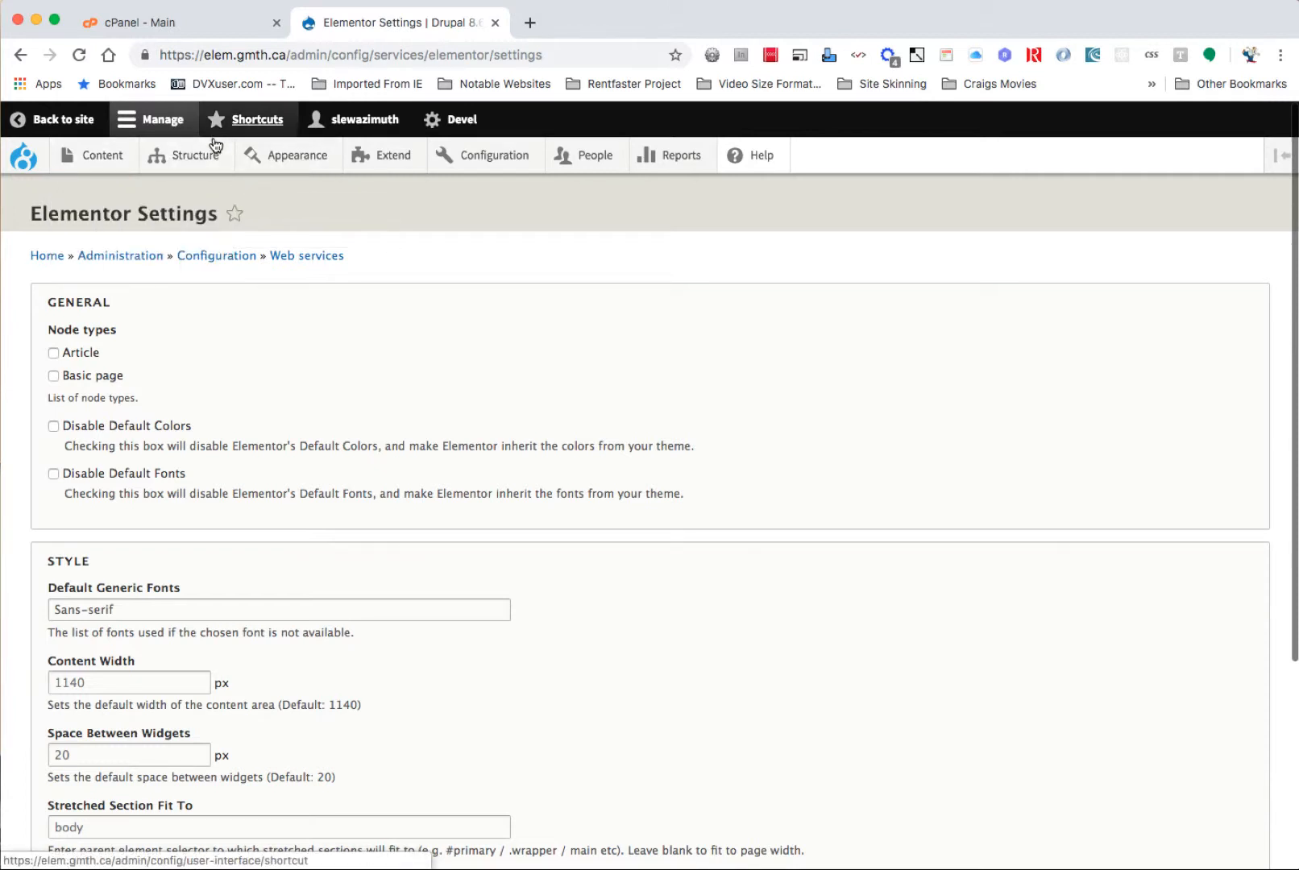
pyautogui.moveTo(212, 155)
pyautogui.moveTo(211, 303)
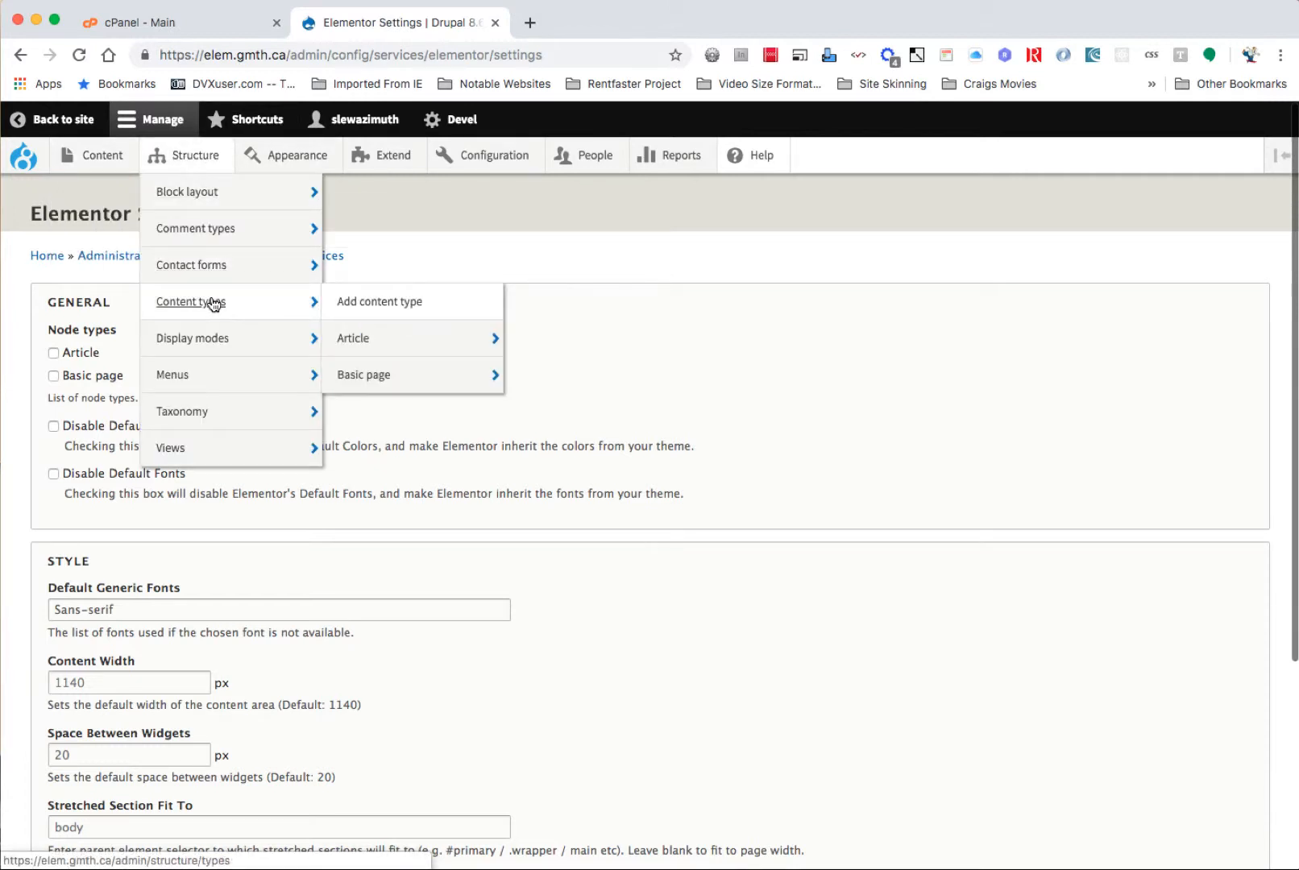
pyautogui.click(361, 309)
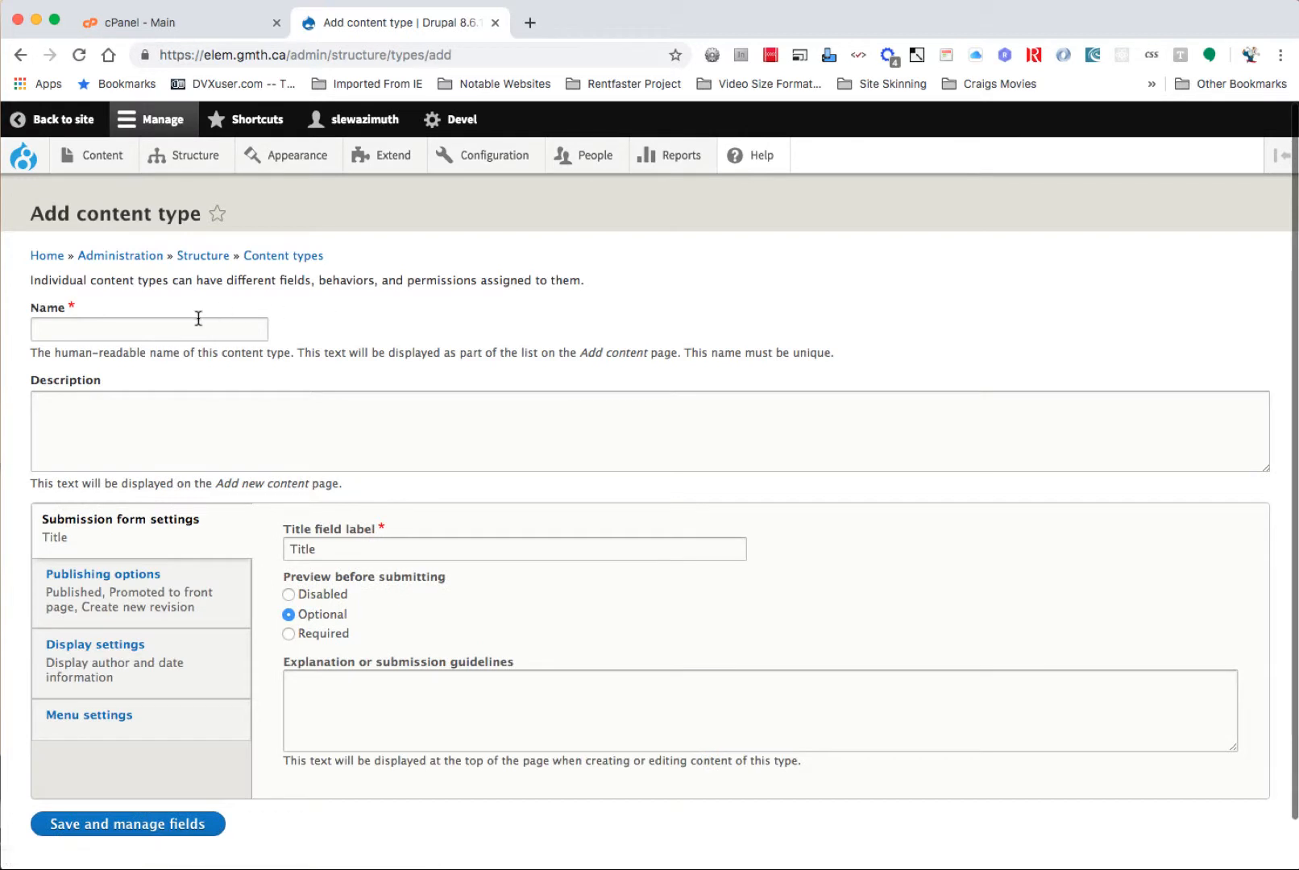
pyautogui.click(198, 318)
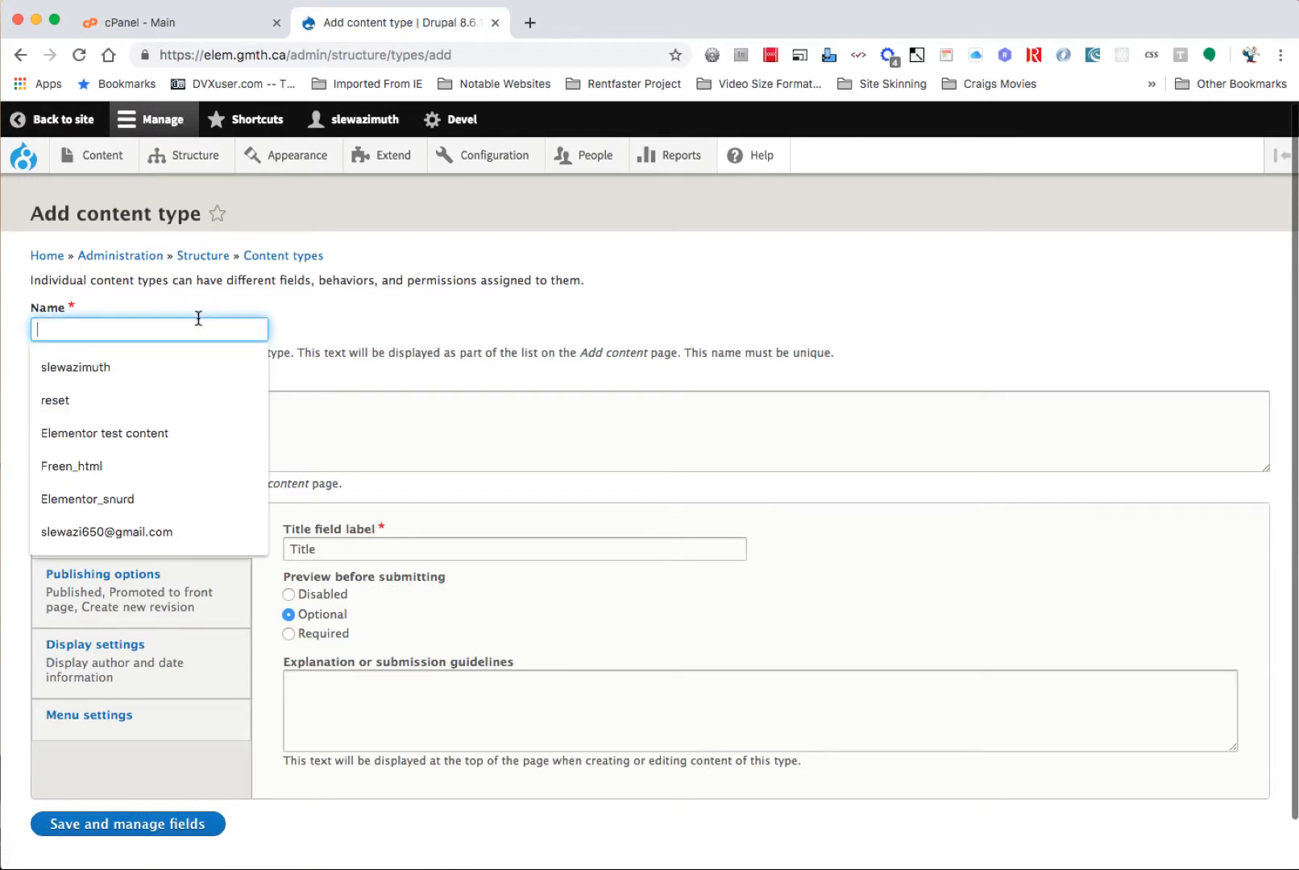
pyautogui.write('C')
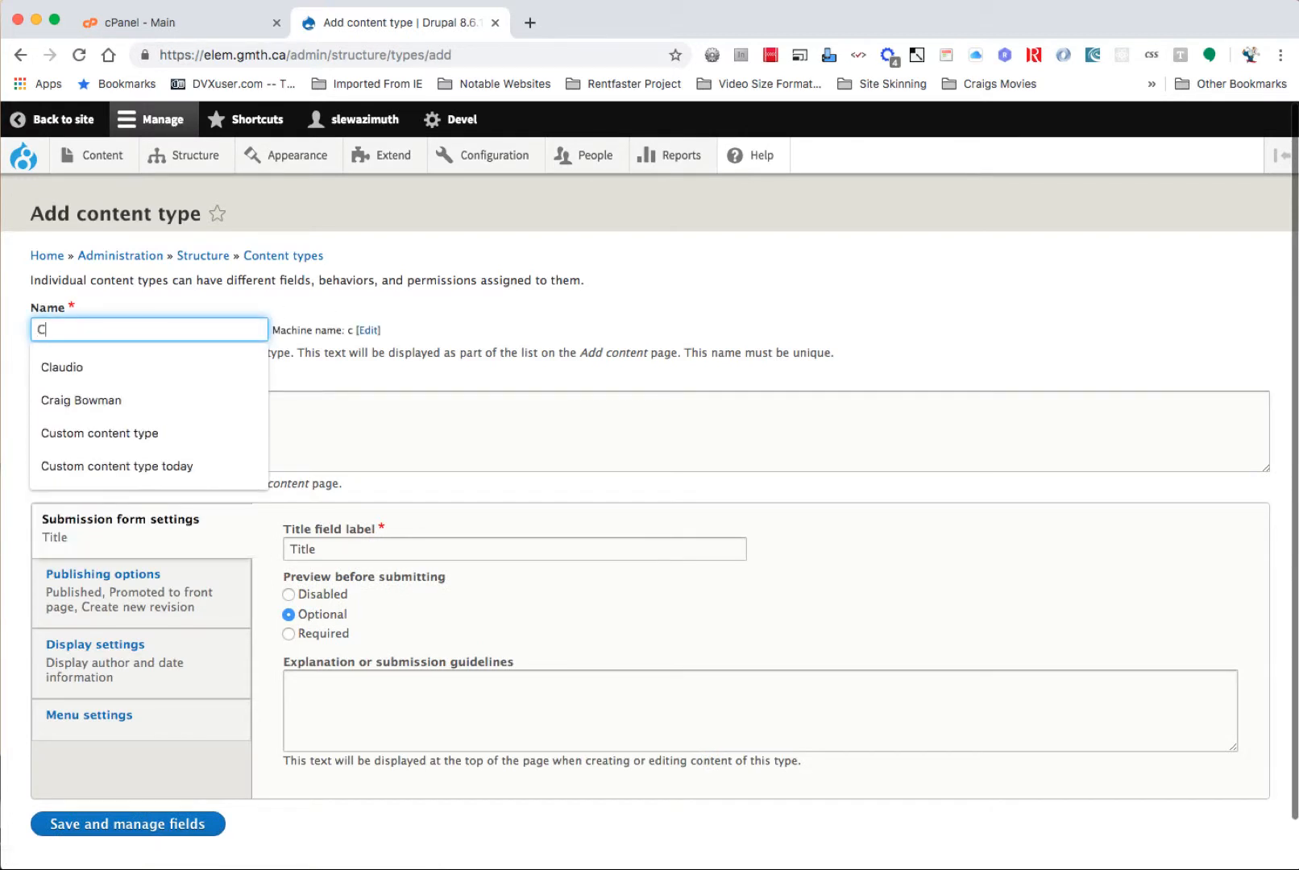
pyautogui.click(115, 440)
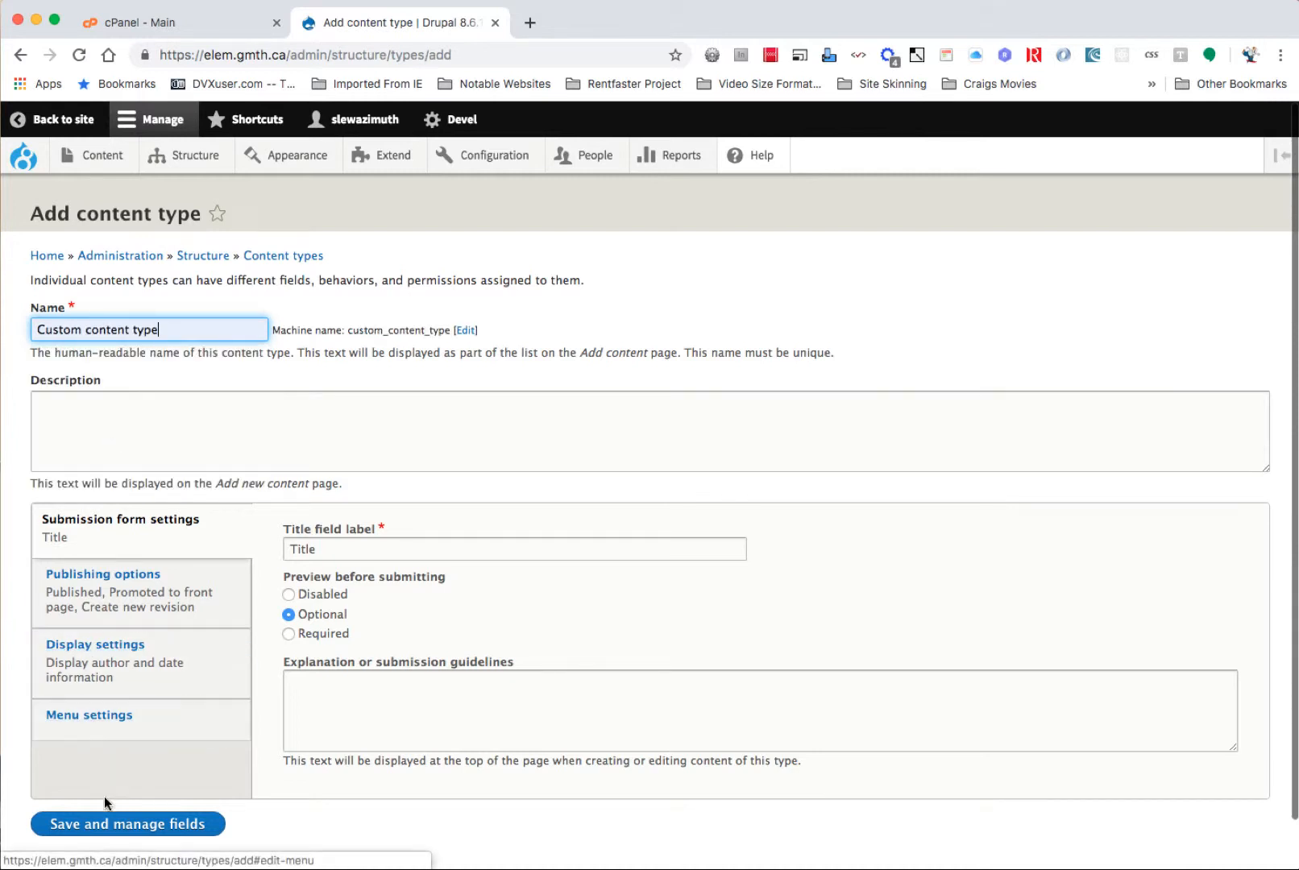
pyautogui.click(114, 838)
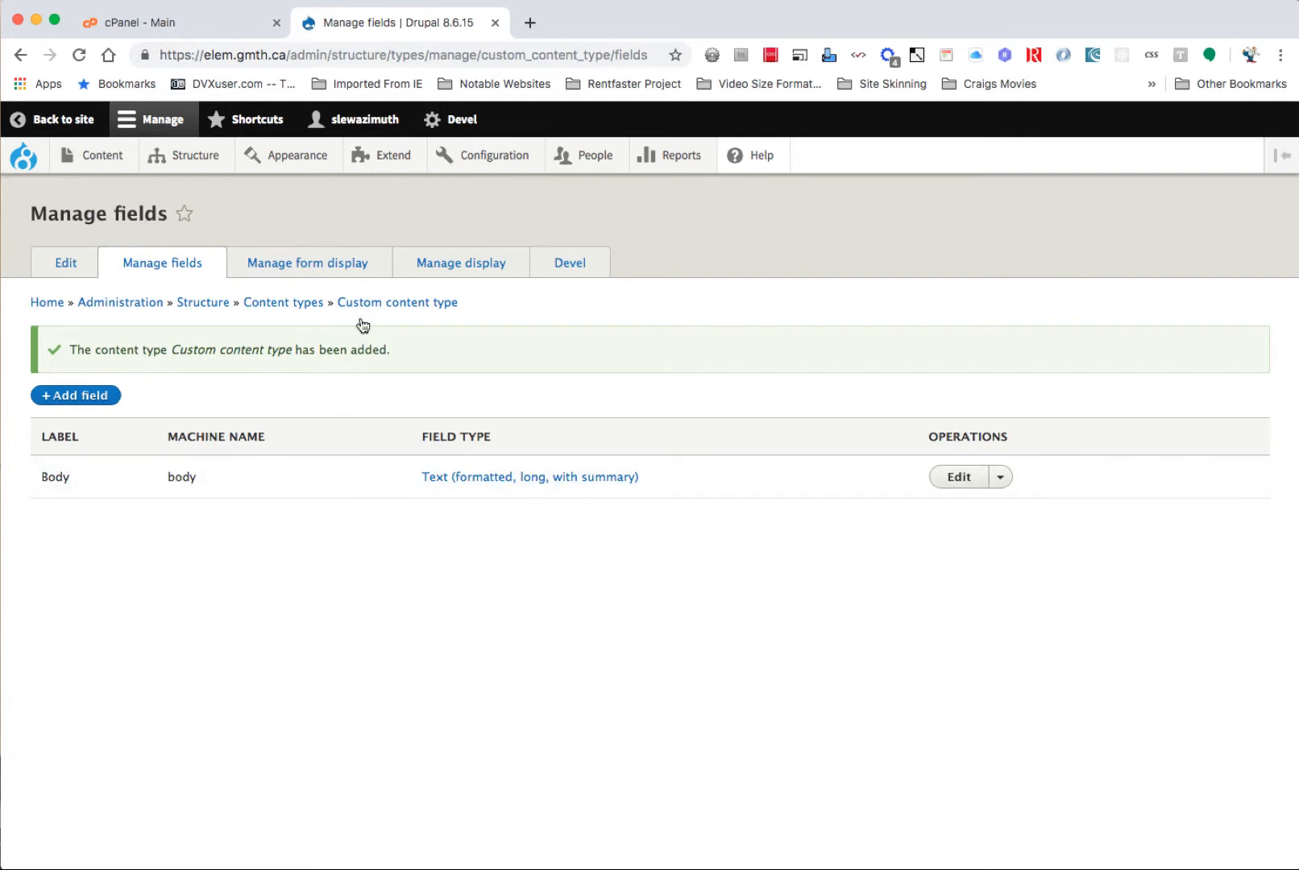
# Step: Enable the Custom content type node type in the Elementor settings and save the configuration
pyautogui.moveTo(481, 174)
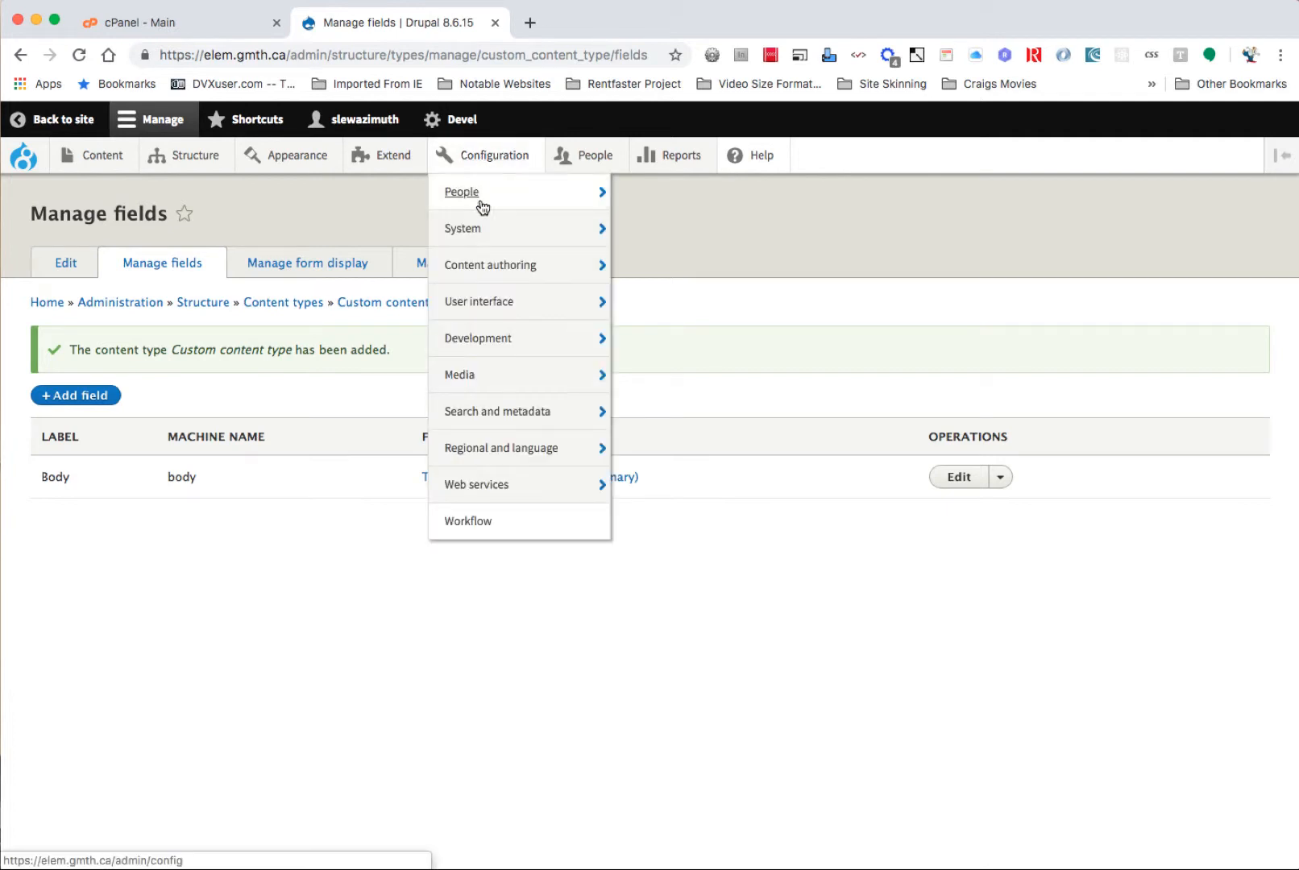
pyautogui.click(682, 267)
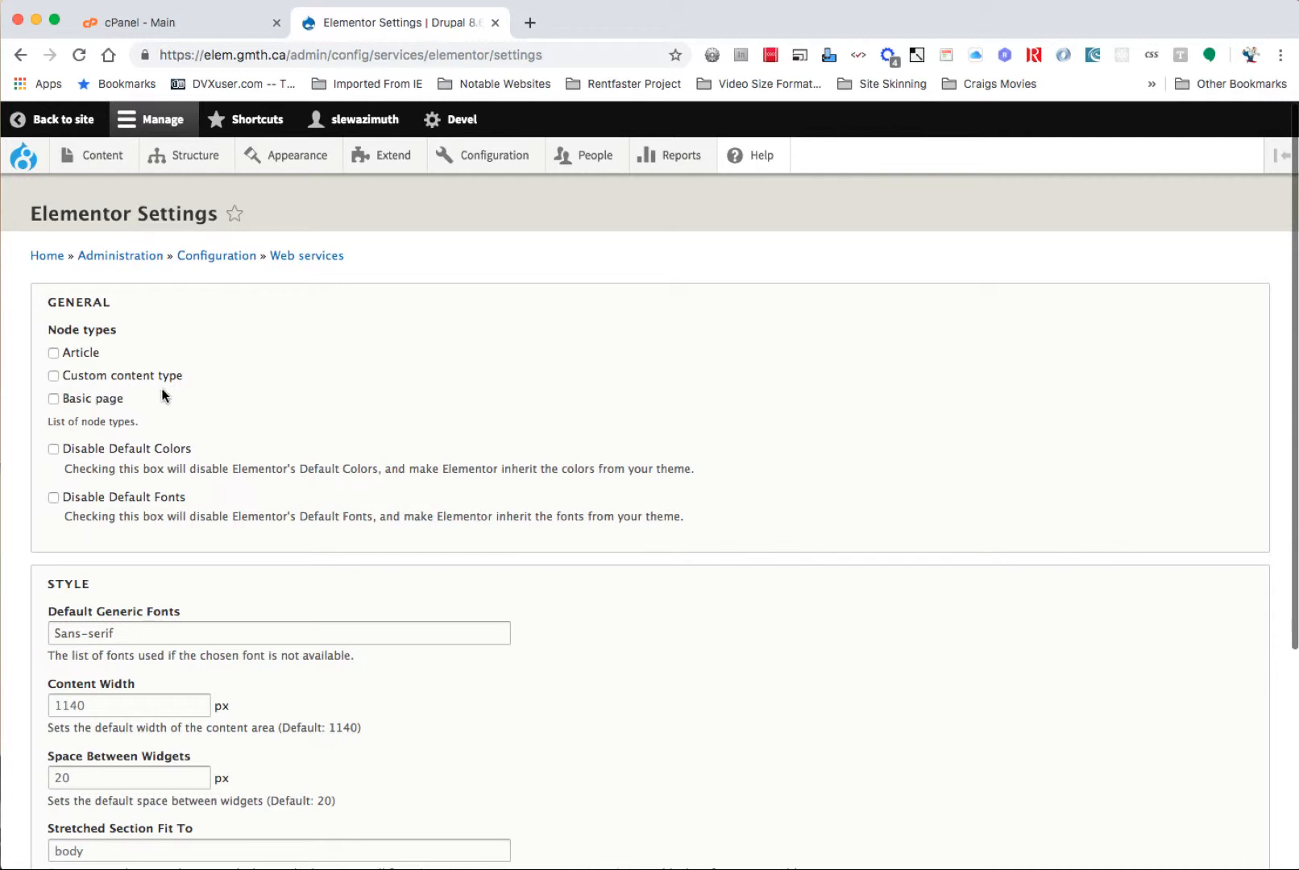
pyautogui.click(54, 376)
pyautogui.scroll(-5, 80, 428)
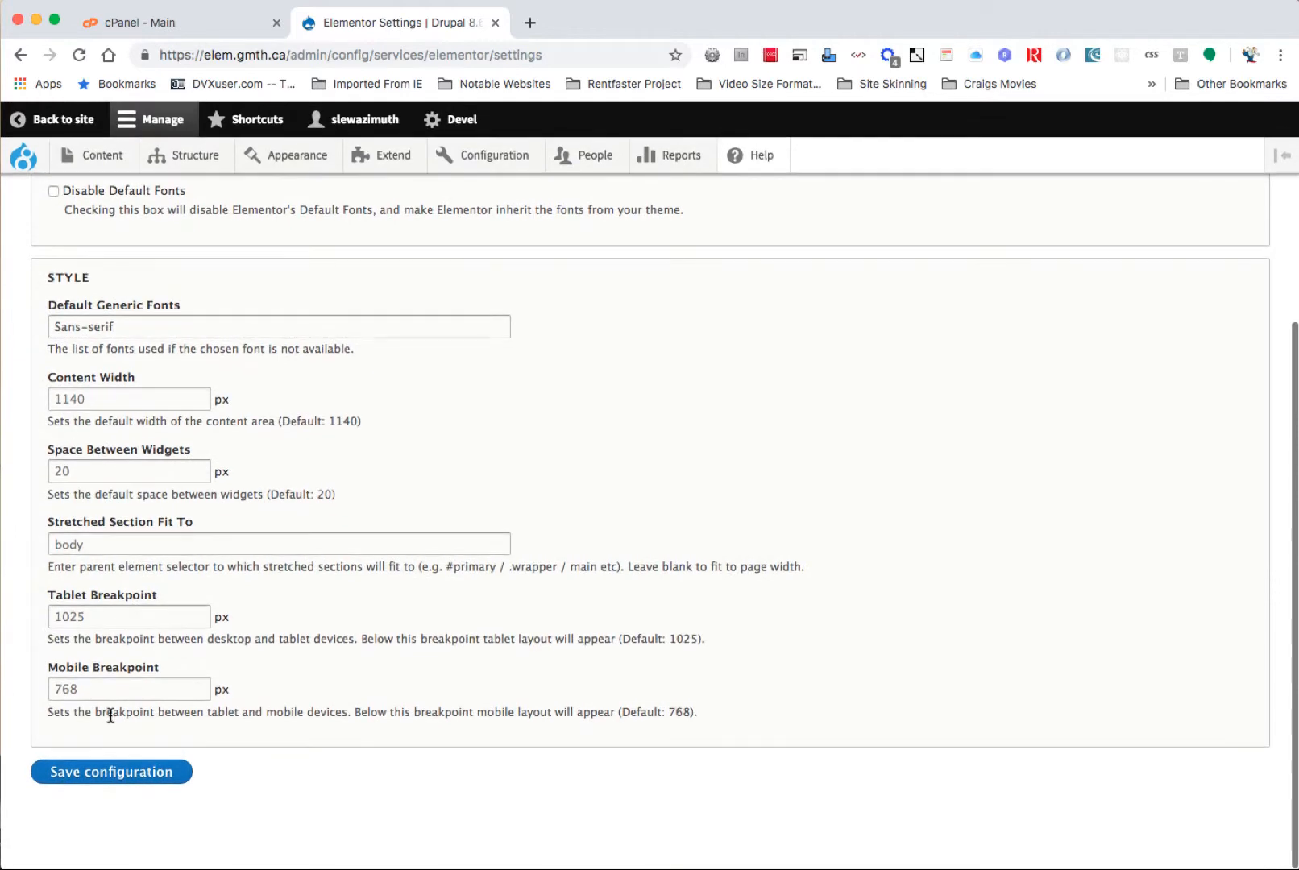
pyautogui.click(111, 772)
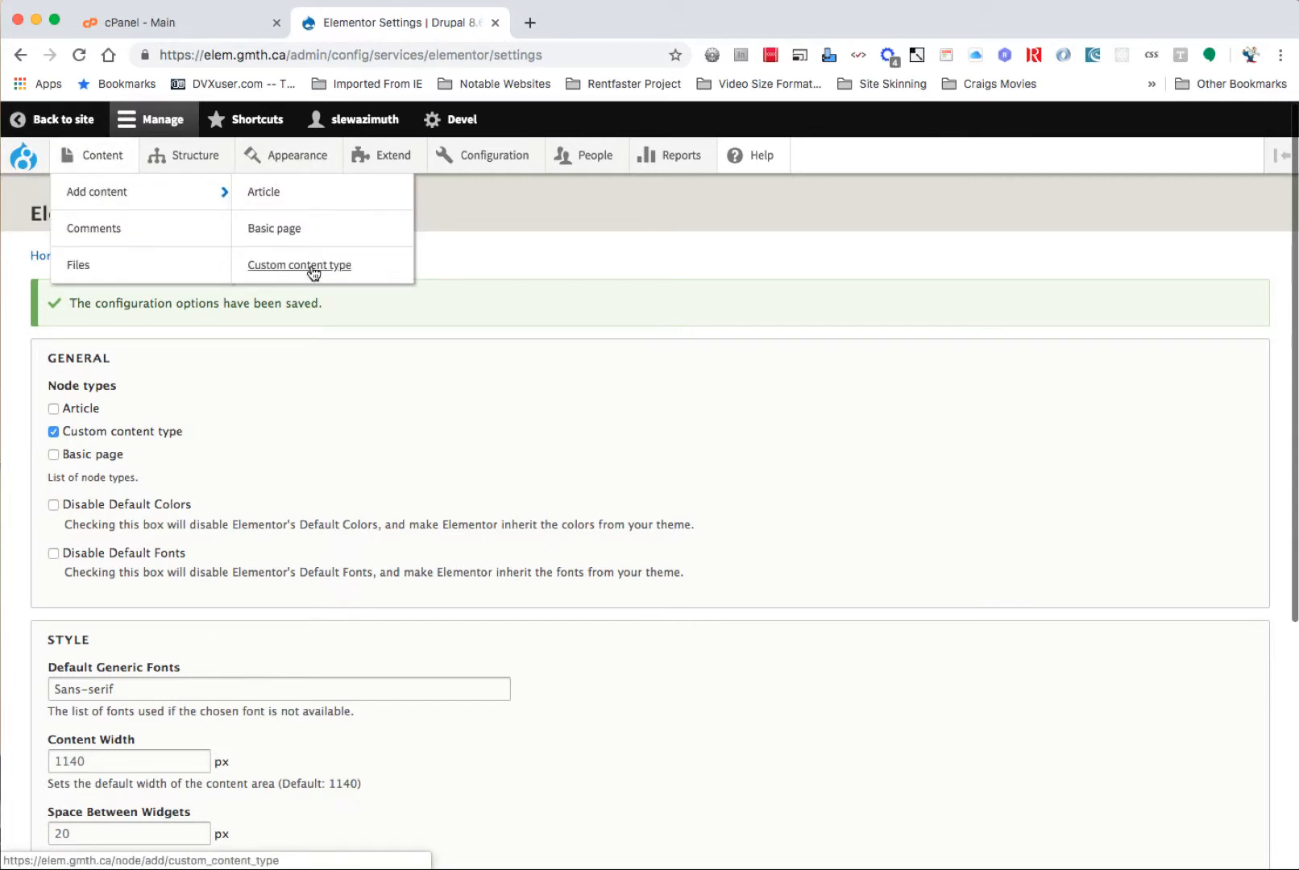
# Step: Create a Custom content type node titled "Elementor test" and open it for editing with Elementor
pyautogui.click(307, 272)
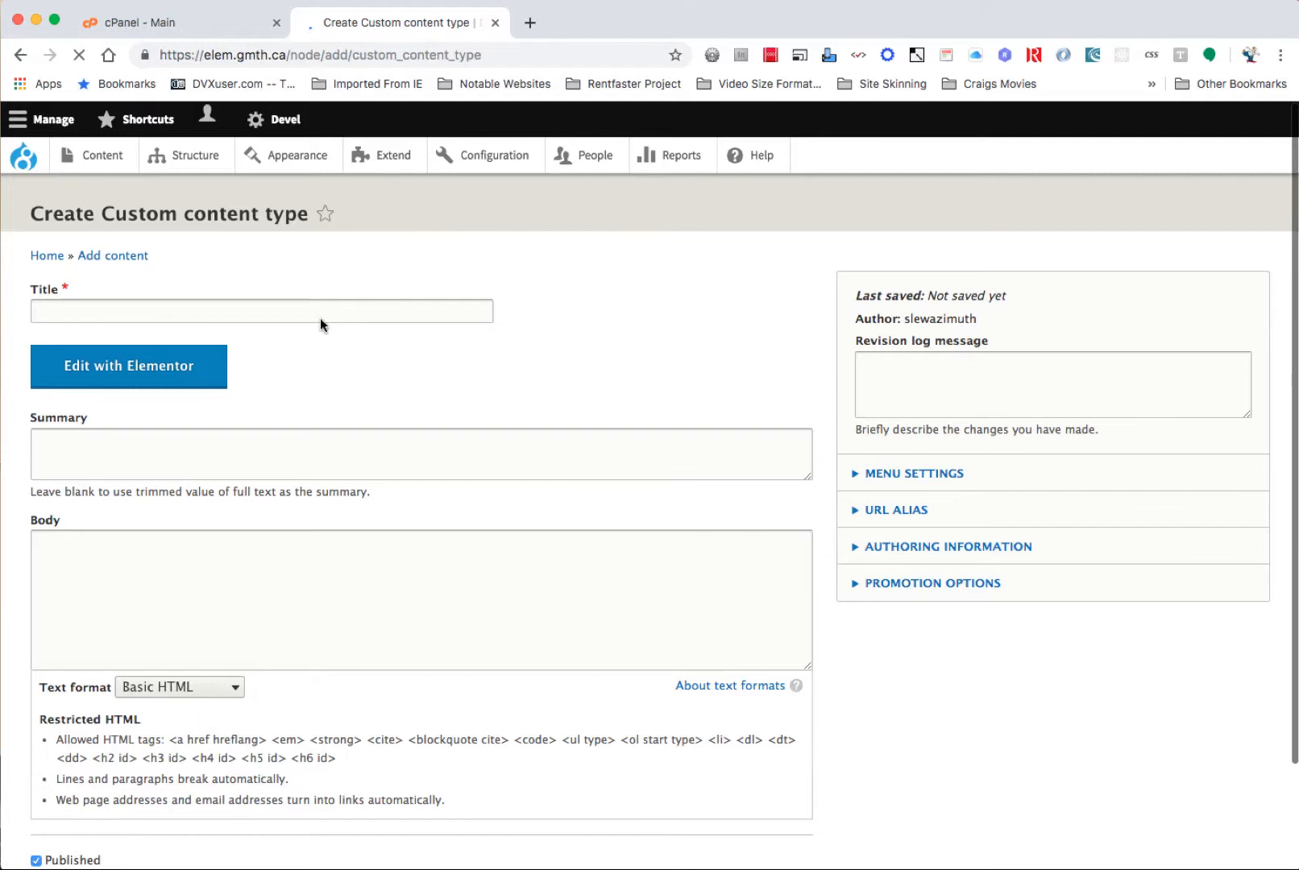
pyautogui.click(255, 311)
pyautogui.click(134, 348)
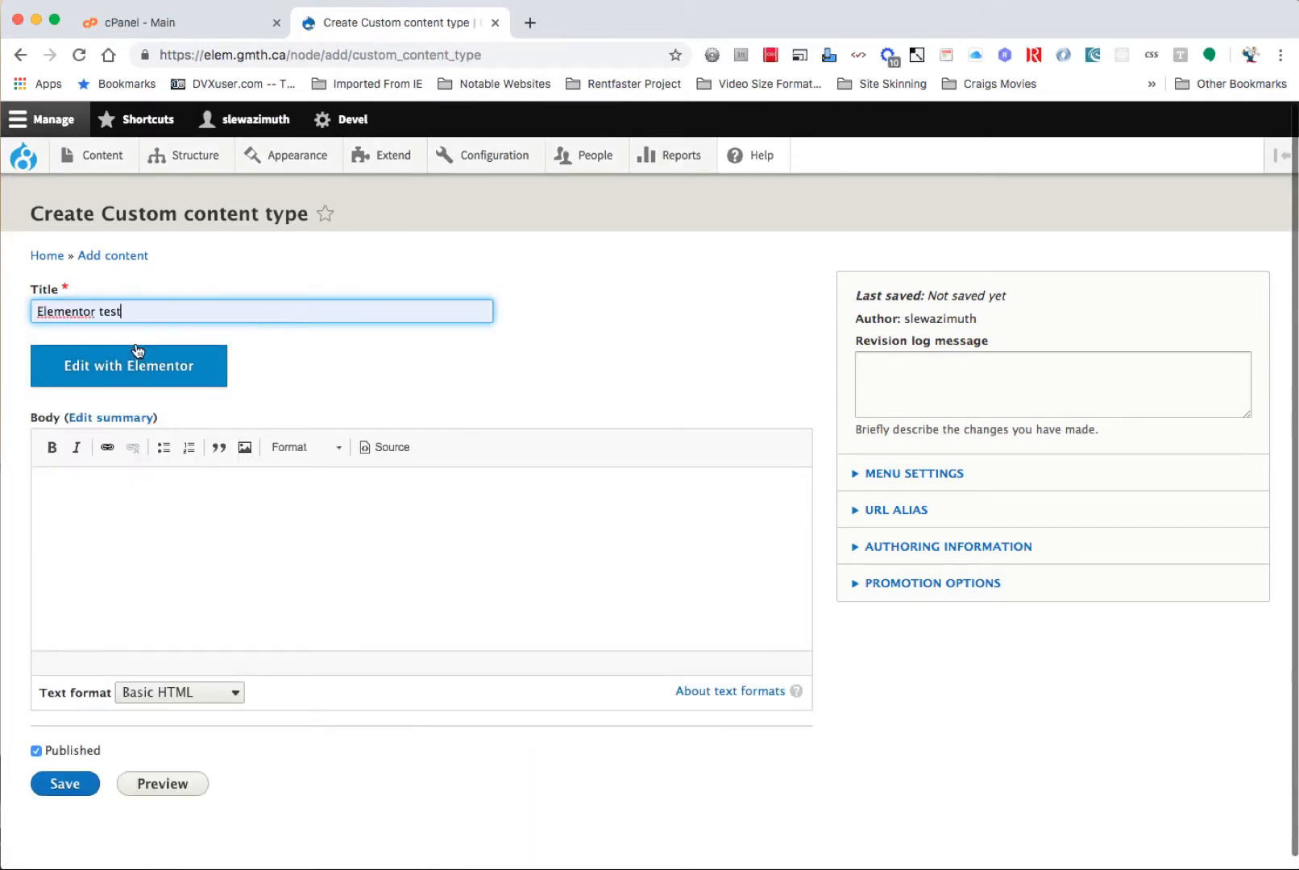
pyautogui.click(140, 380)
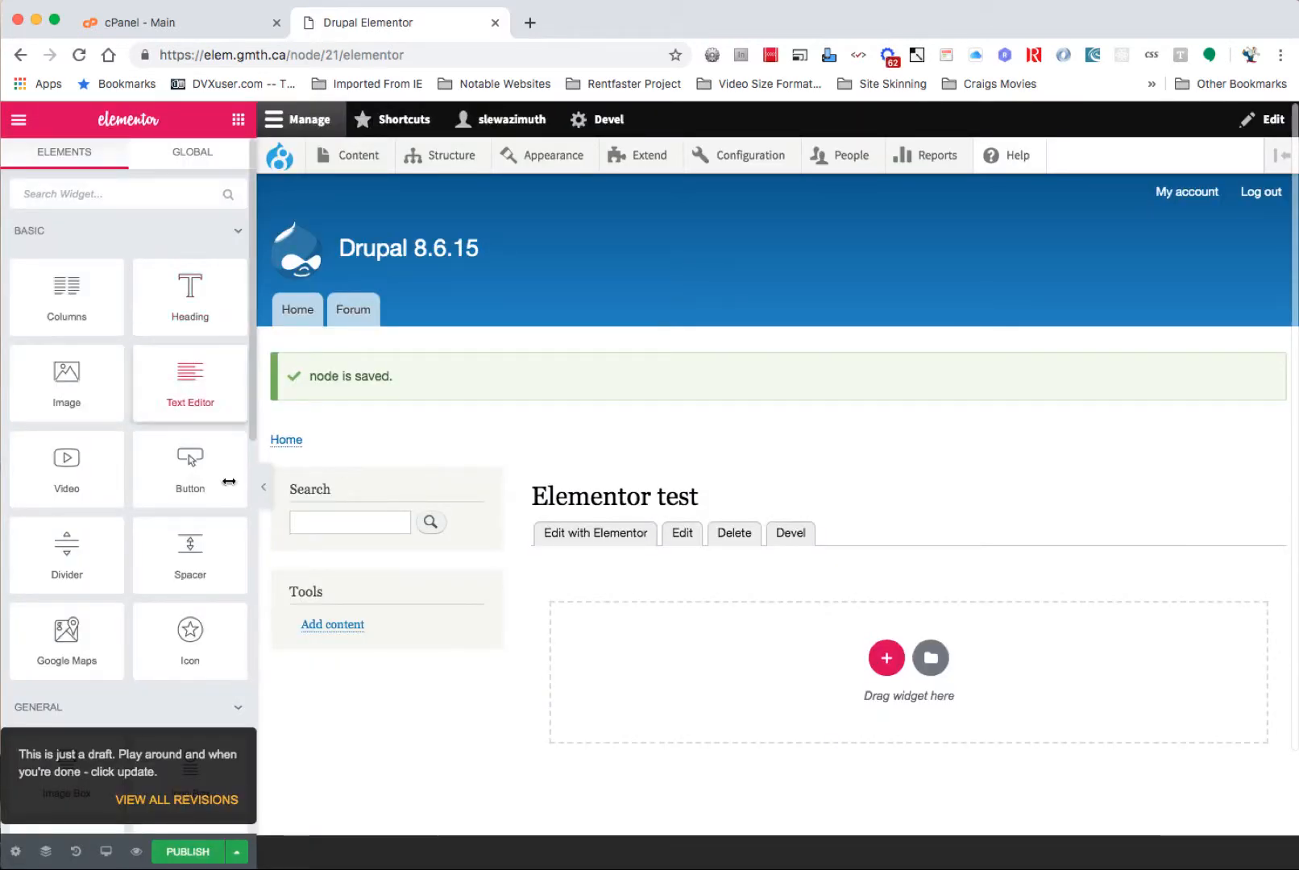
# Step: Add an Image widget to the empty page area and load blown.png from the Cartoonies folder into it
pyautogui.scroll(-5, 185, 273)
pyautogui.scroll(-7, 185, 273)
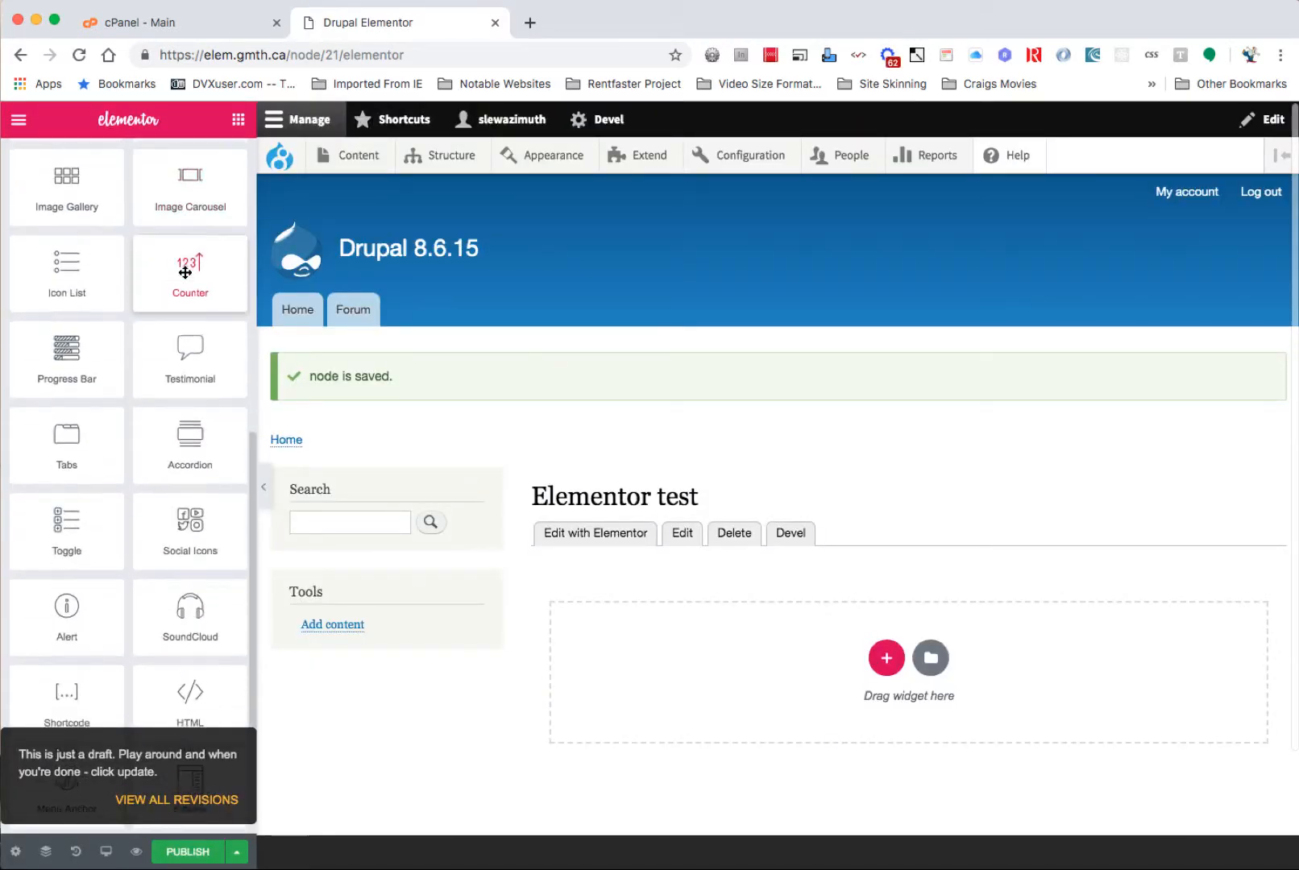
pyautogui.scroll(12, 185, 277)
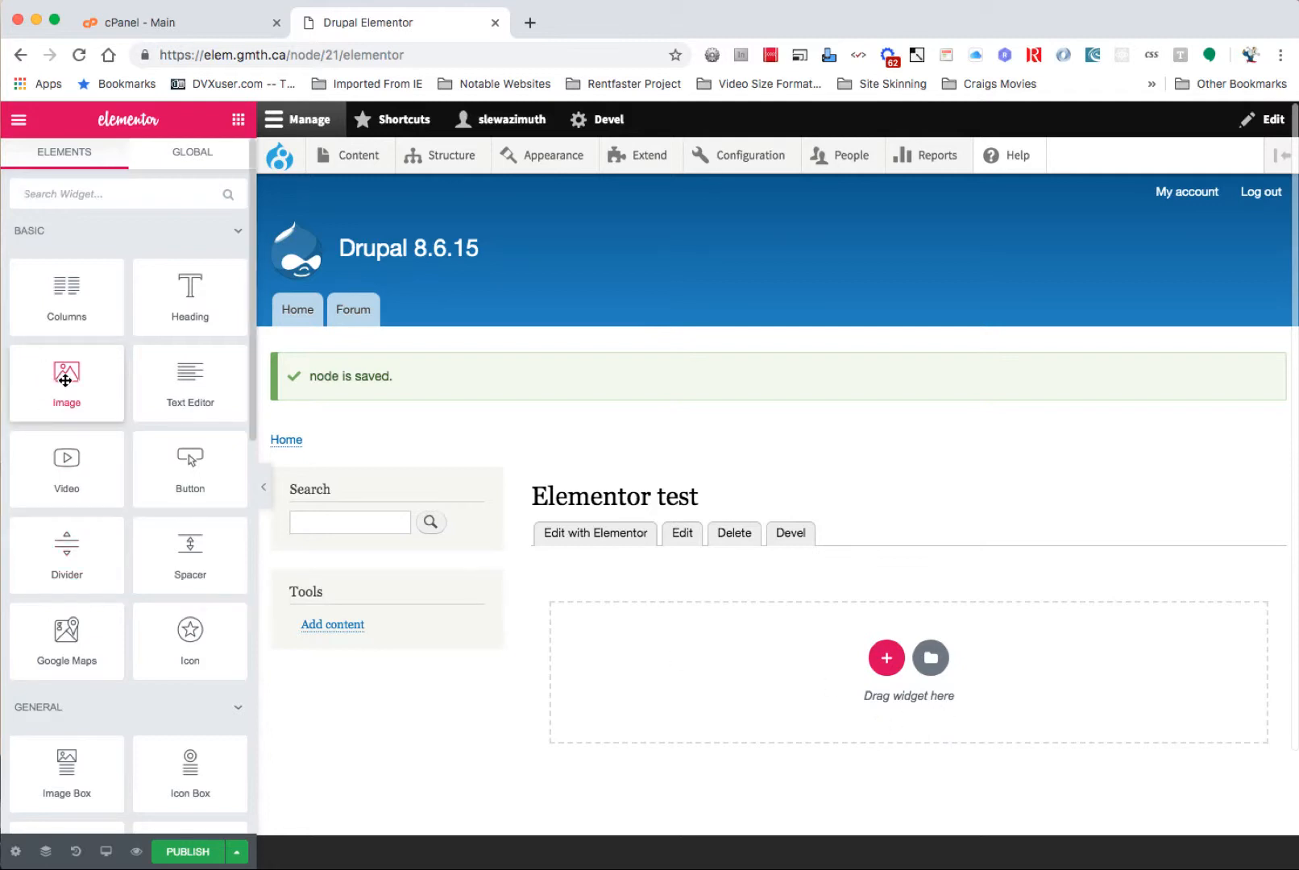
pyautogui.moveTo(68, 378); pyautogui.dragTo(635, 645)
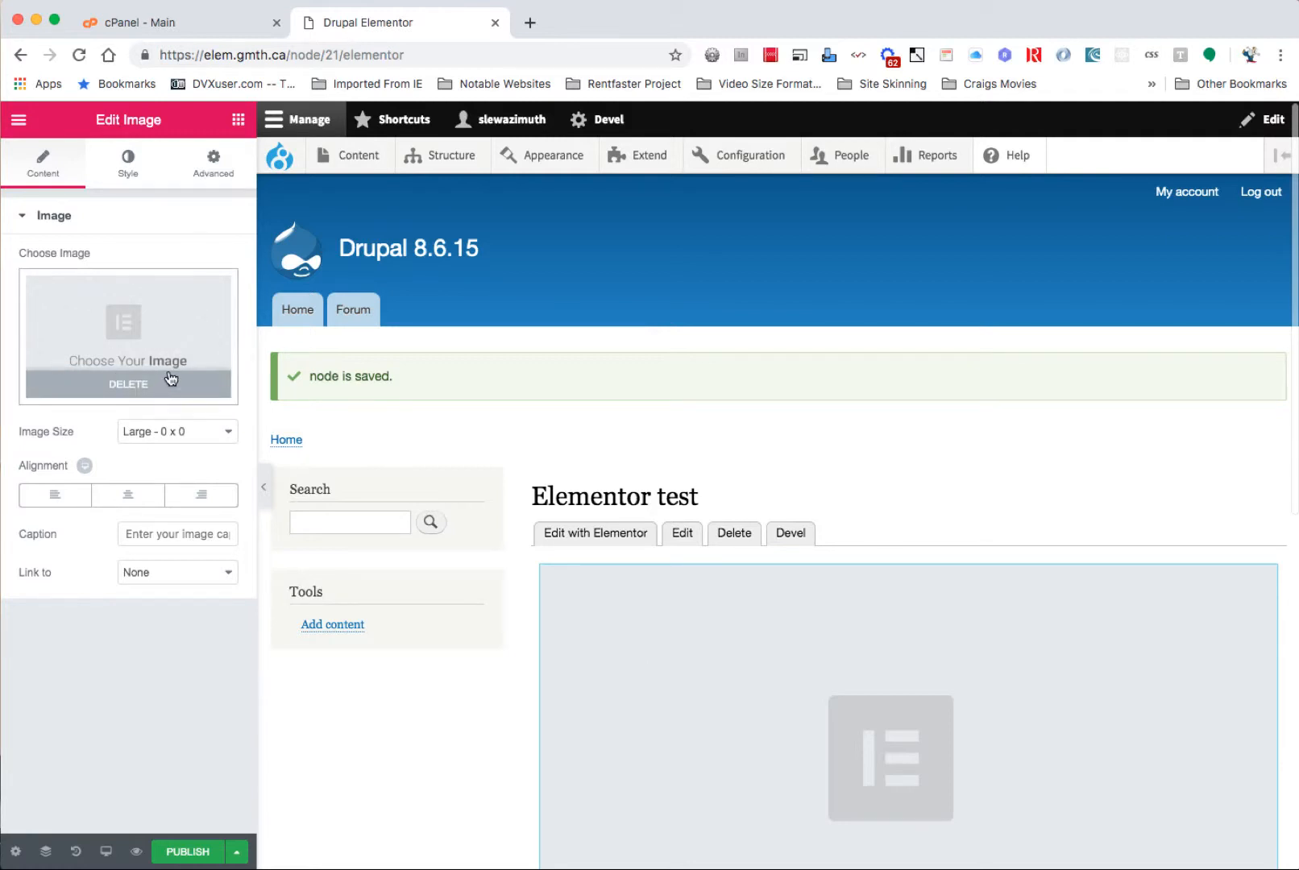
pyautogui.click(125, 321)
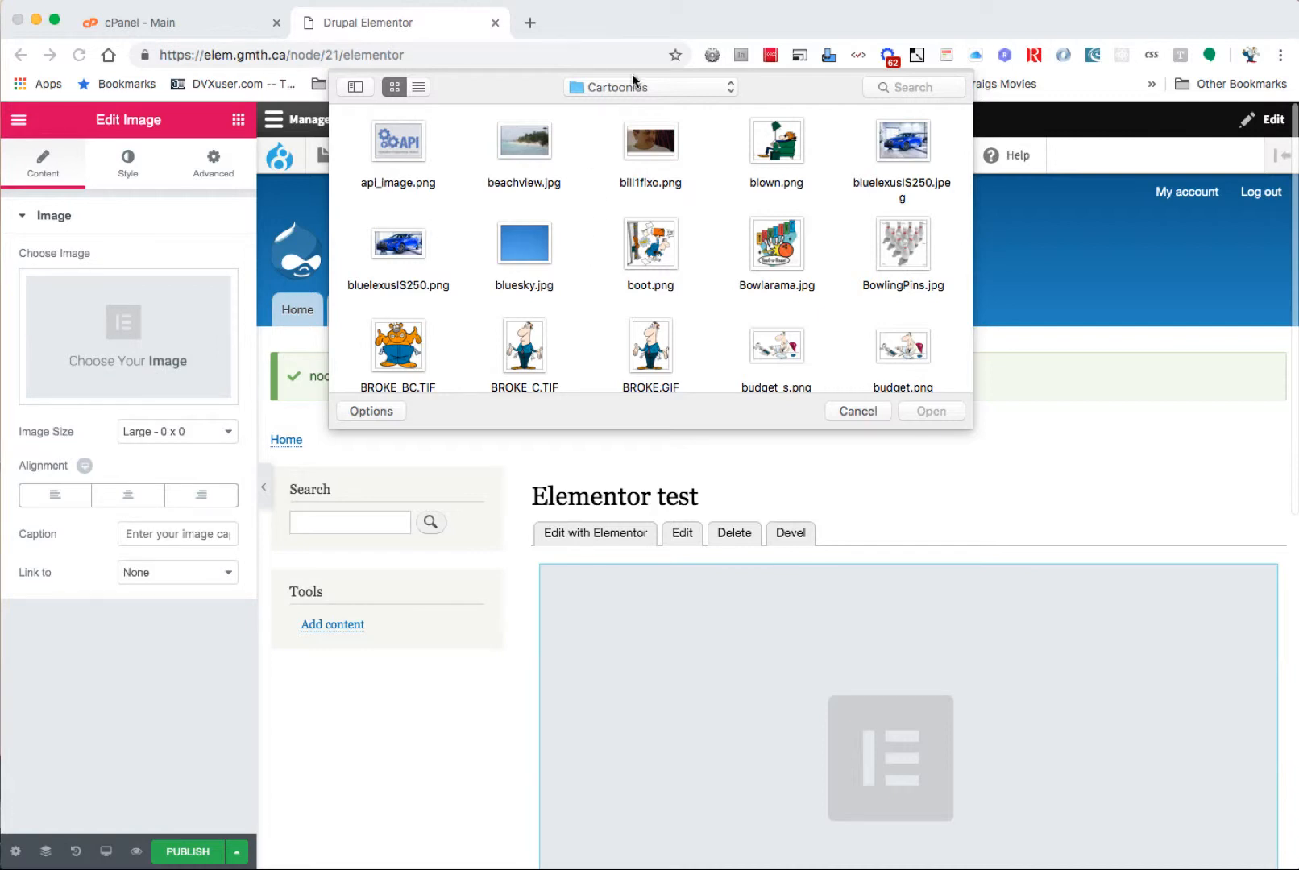
pyautogui.click(784, 159)
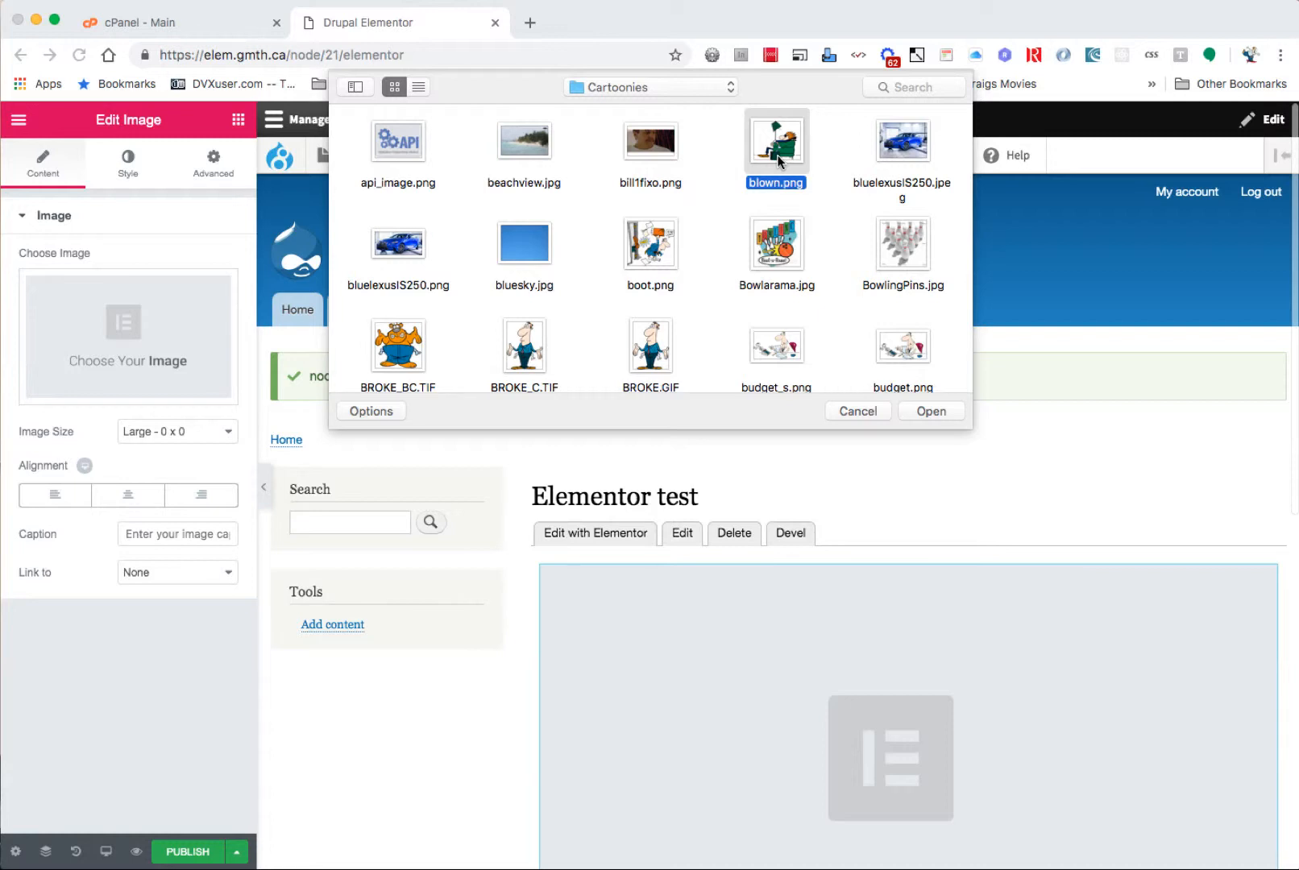
pyautogui.doubleClick(777, 158)
pyautogui.moveTo(777, 162)
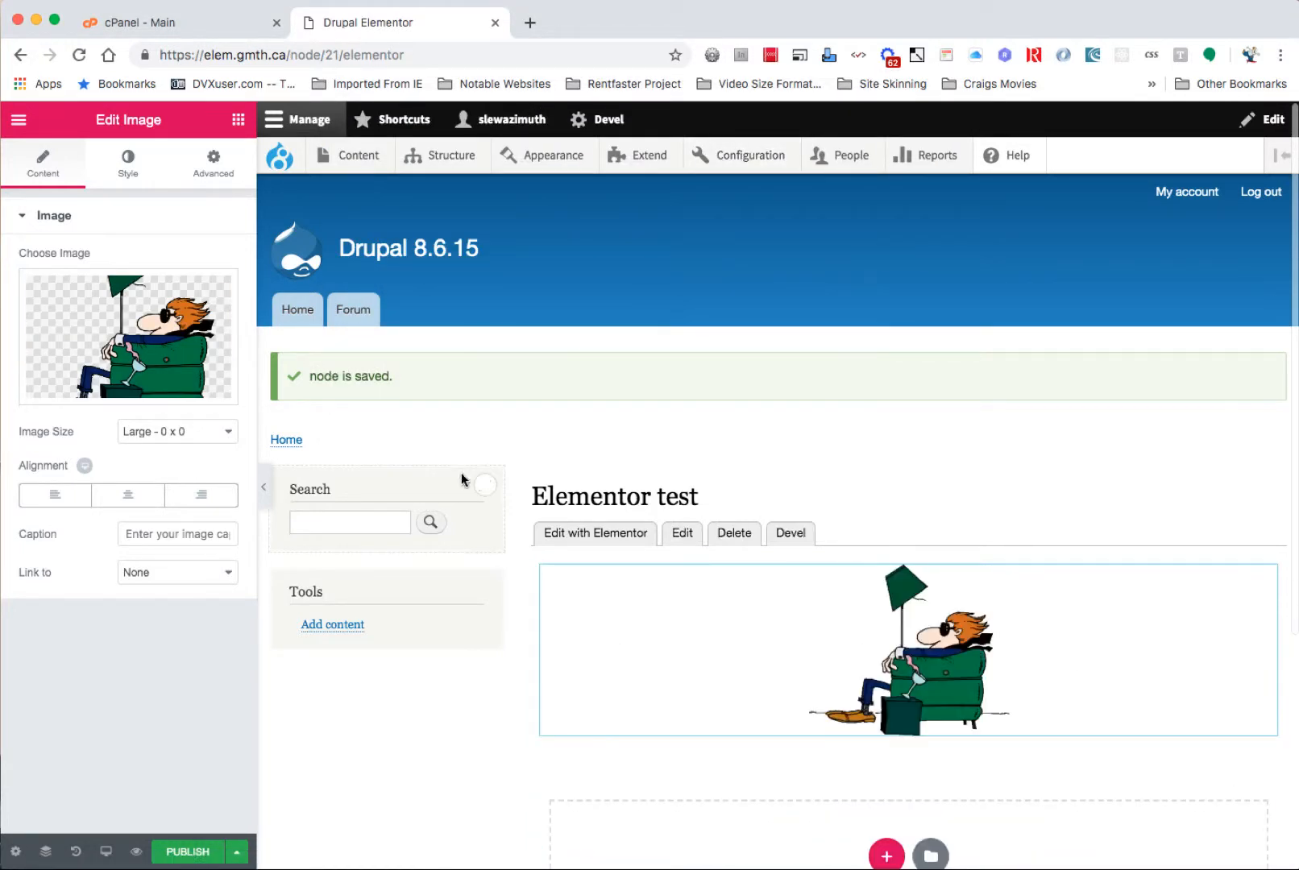
# Step: Add a new section with three equal columns below the cartoon image
pyautogui.scroll(-1, 611, 613)
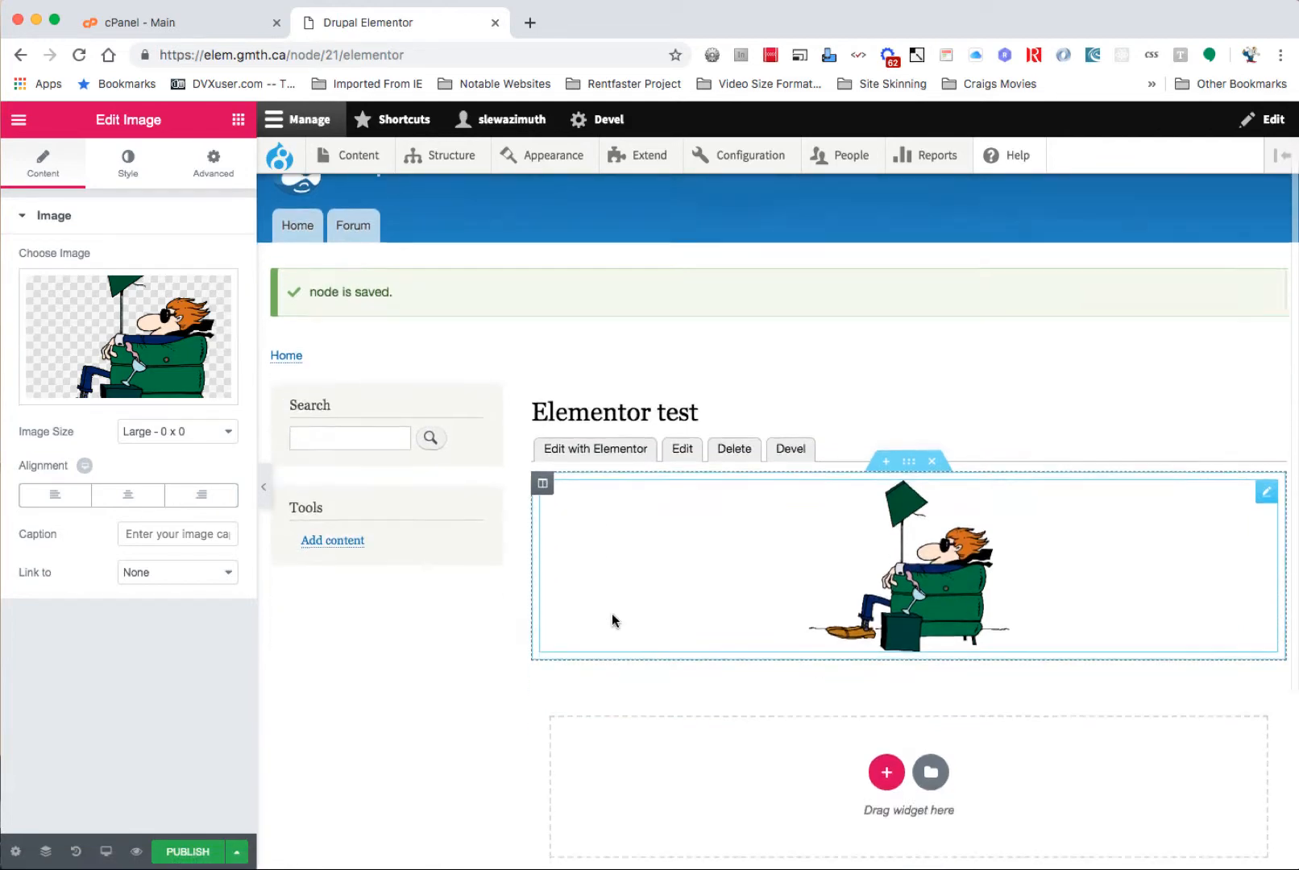
pyautogui.scroll(-3, 611, 613)
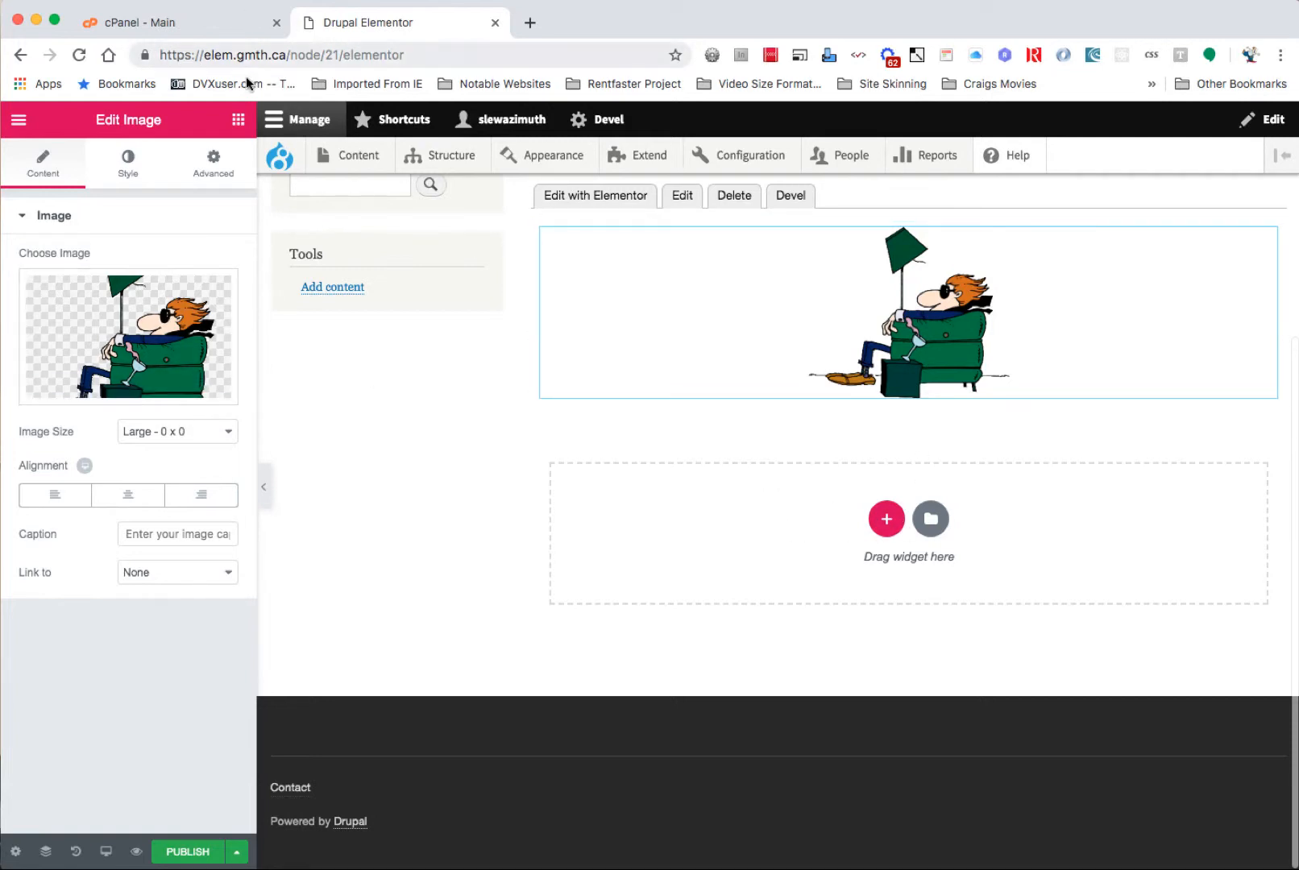
pyautogui.click(237, 120)
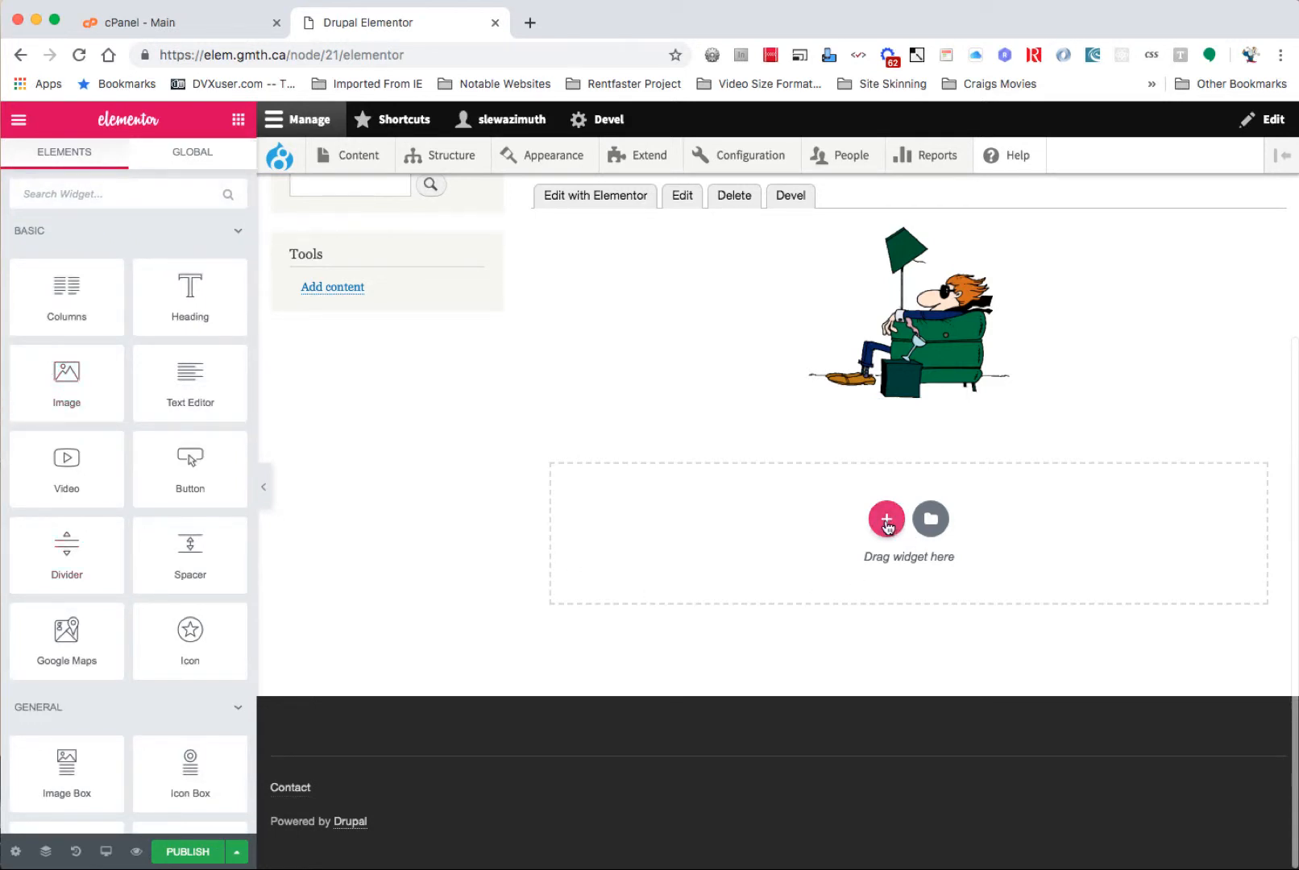
pyautogui.click(886, 520)
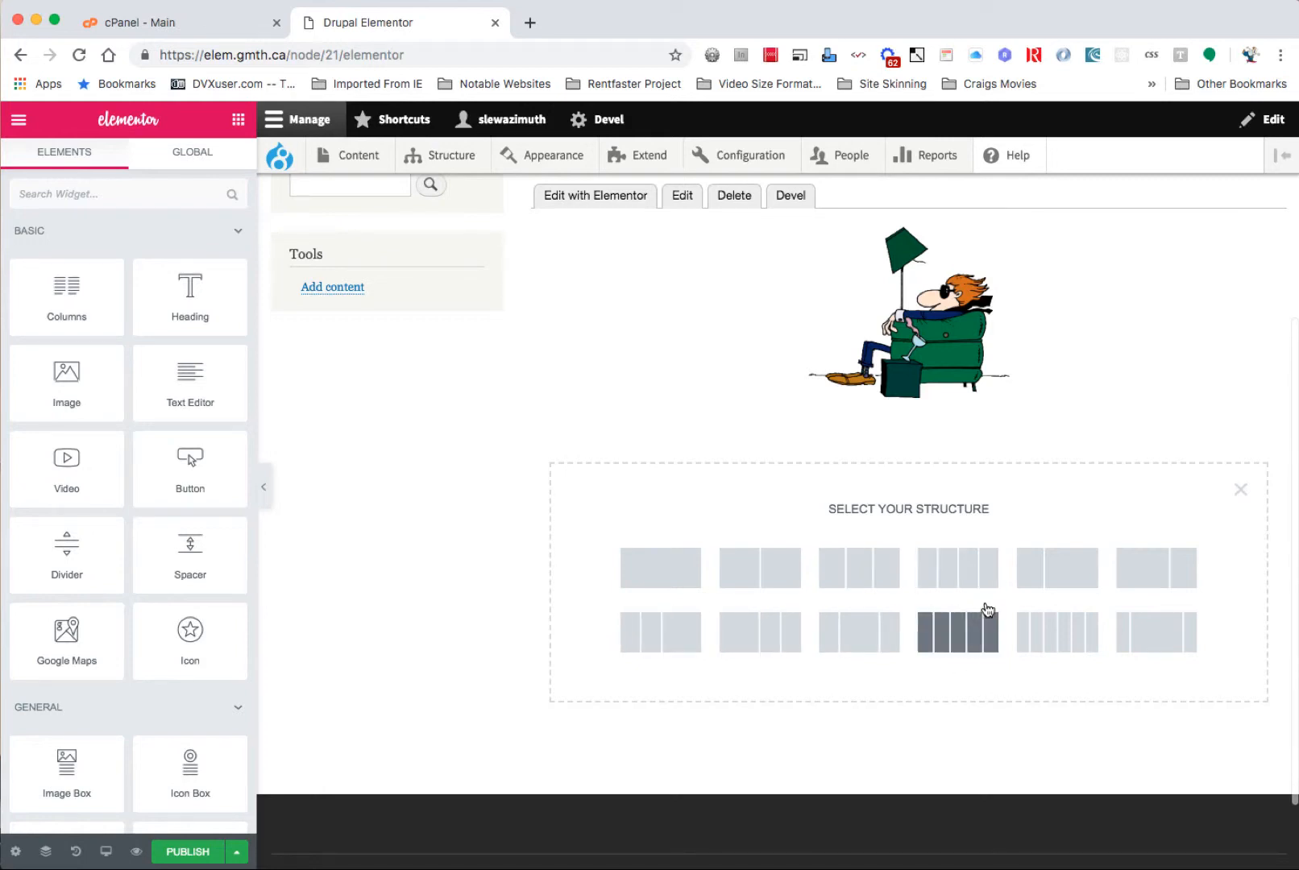
pyautogui.click(867, 578)
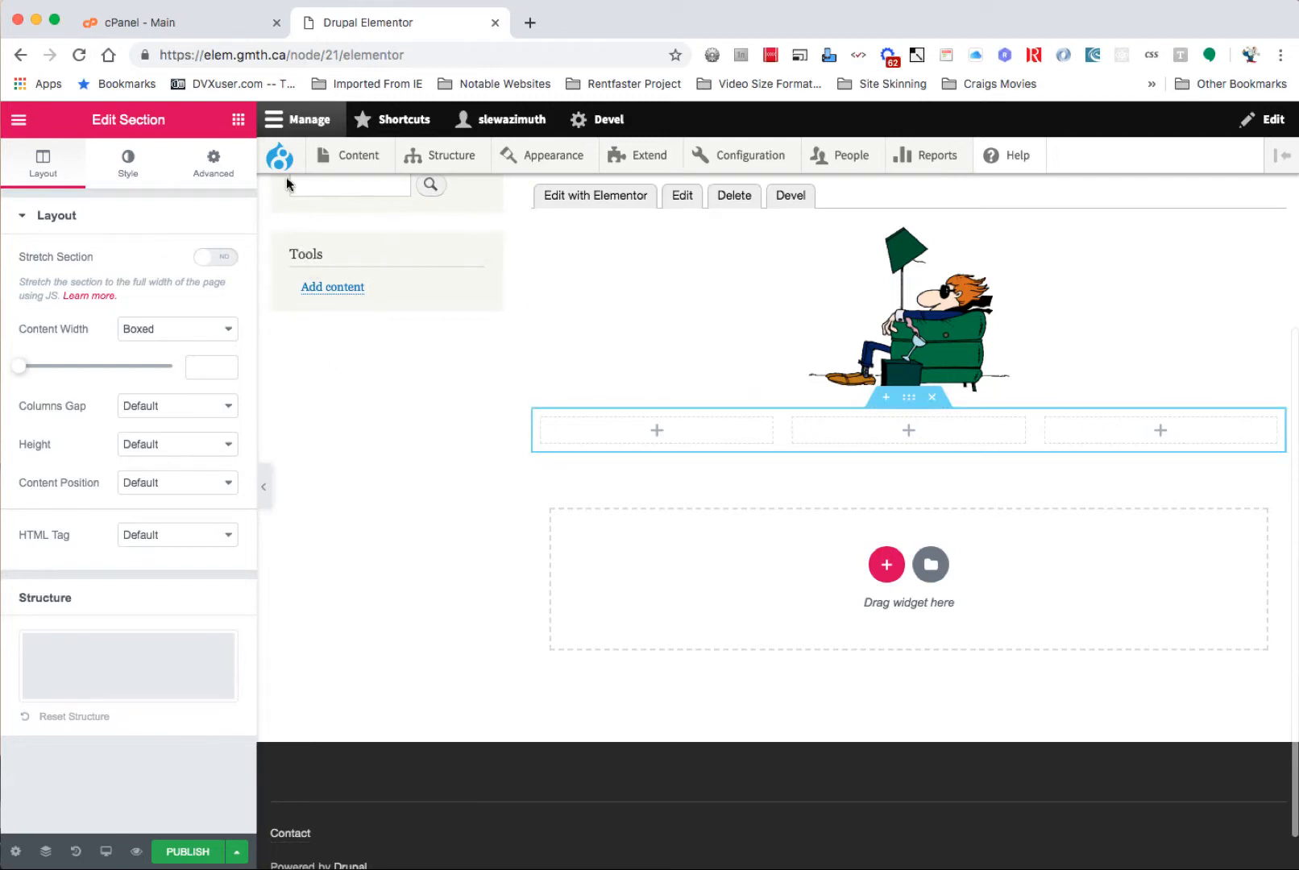
# Step: Add an Image widget to the first of the three columns and load budget.png from the Cartoonies folder into it
pyautogui.click(246, 121)
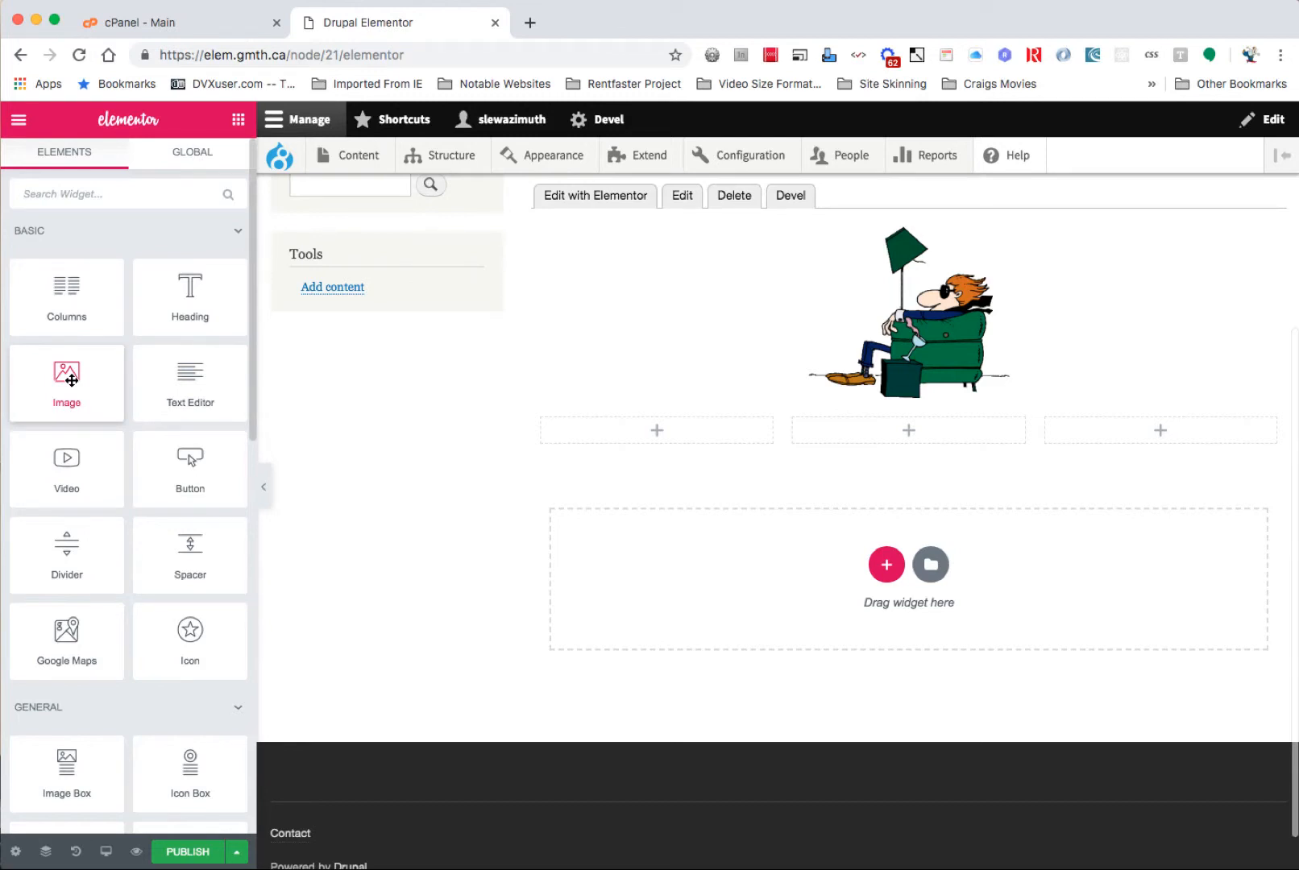
pyautogui.moveTo(72, 381); pyautogui.dragTo(577, 432)
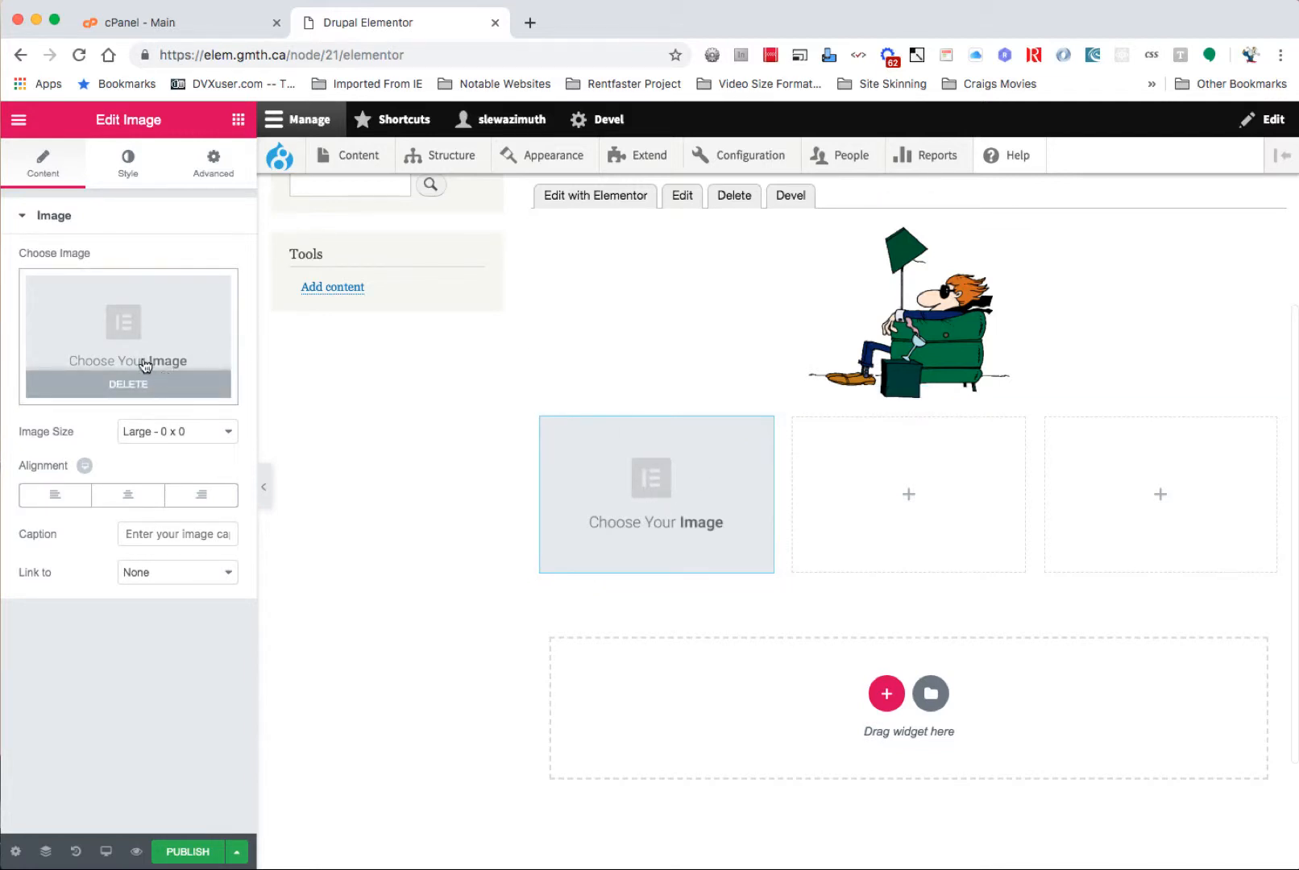
pyautogui.click(138, 360)
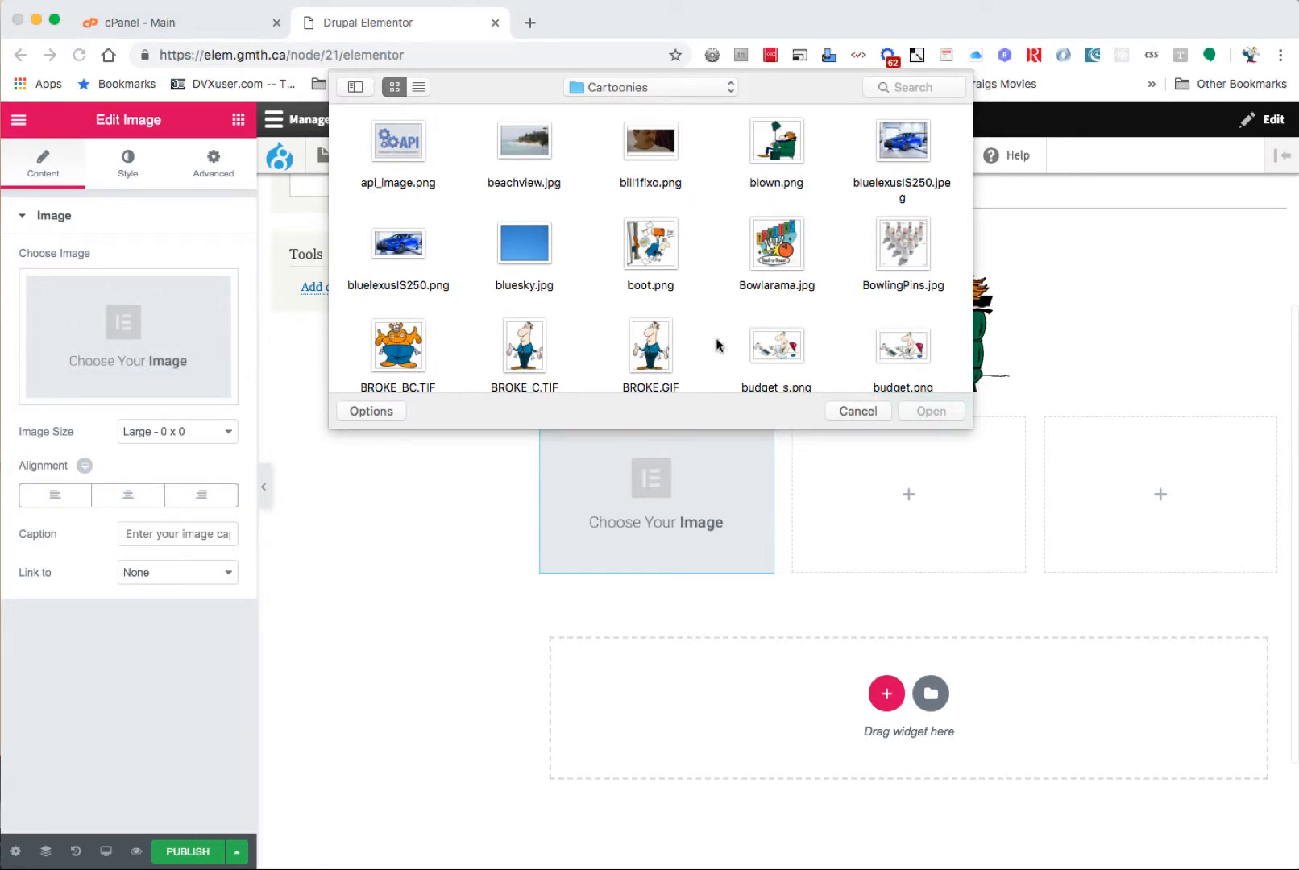
pyautogui.scroll(-3, 717, 345)
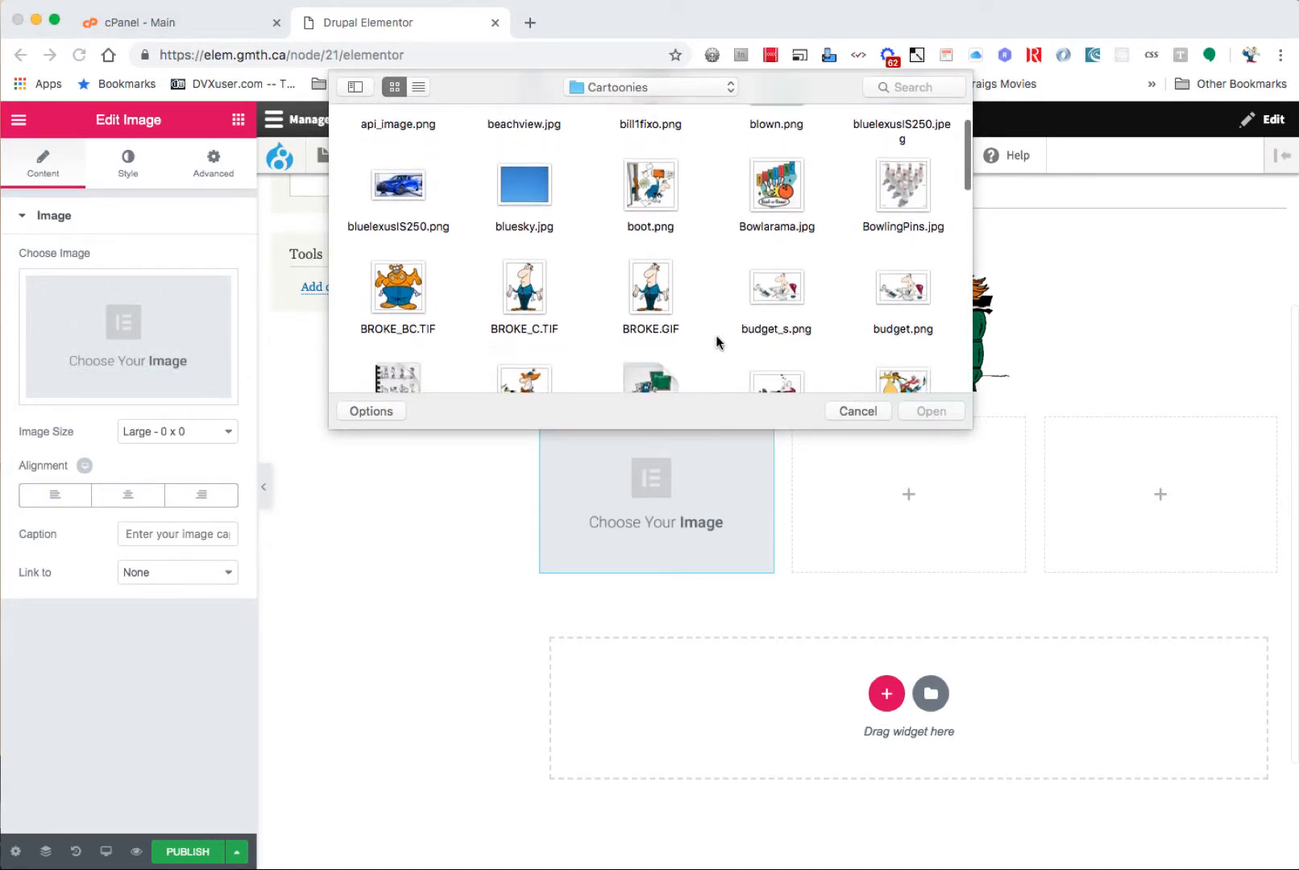
pyautogui.click(903, 270)
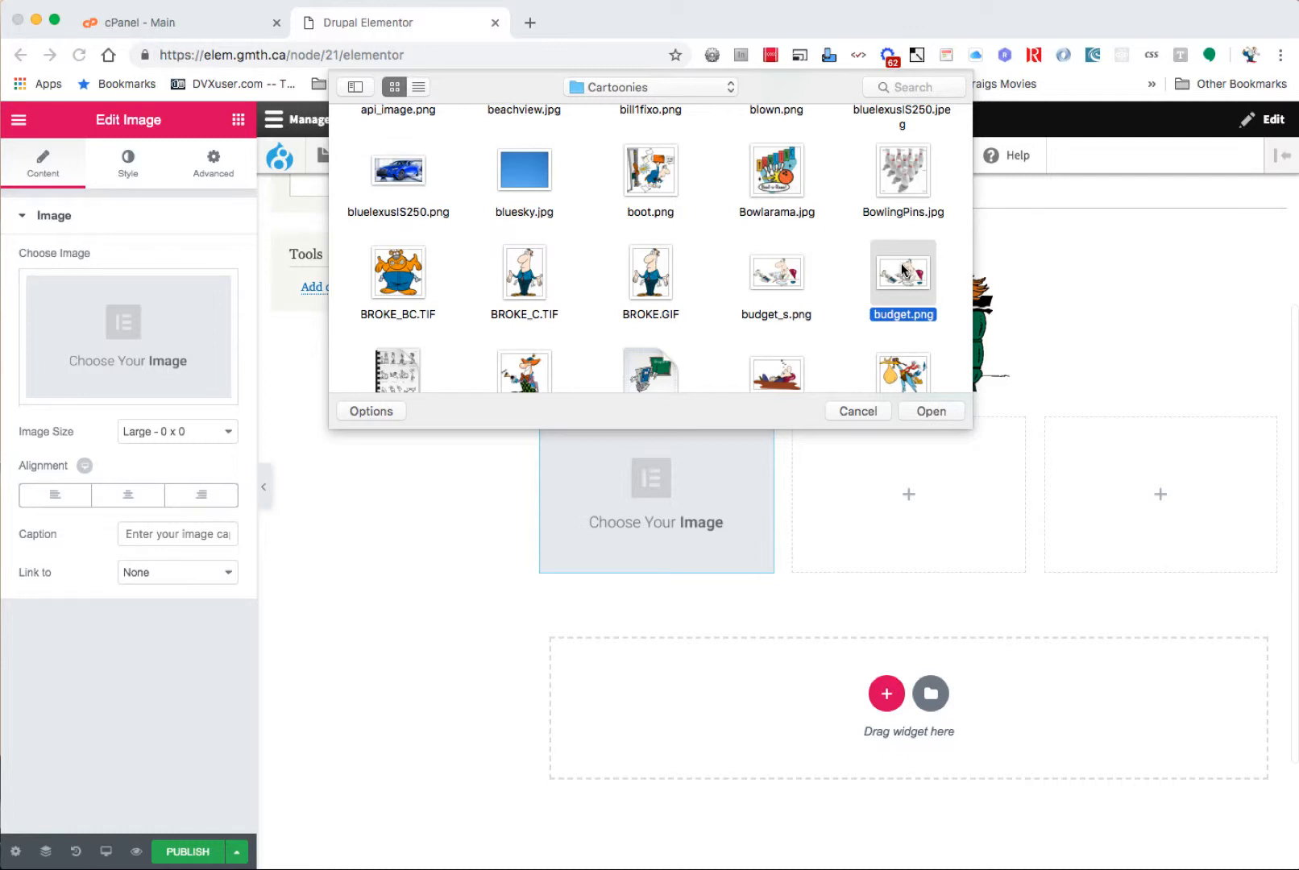
pyautogui.doubleClick(903, 270)
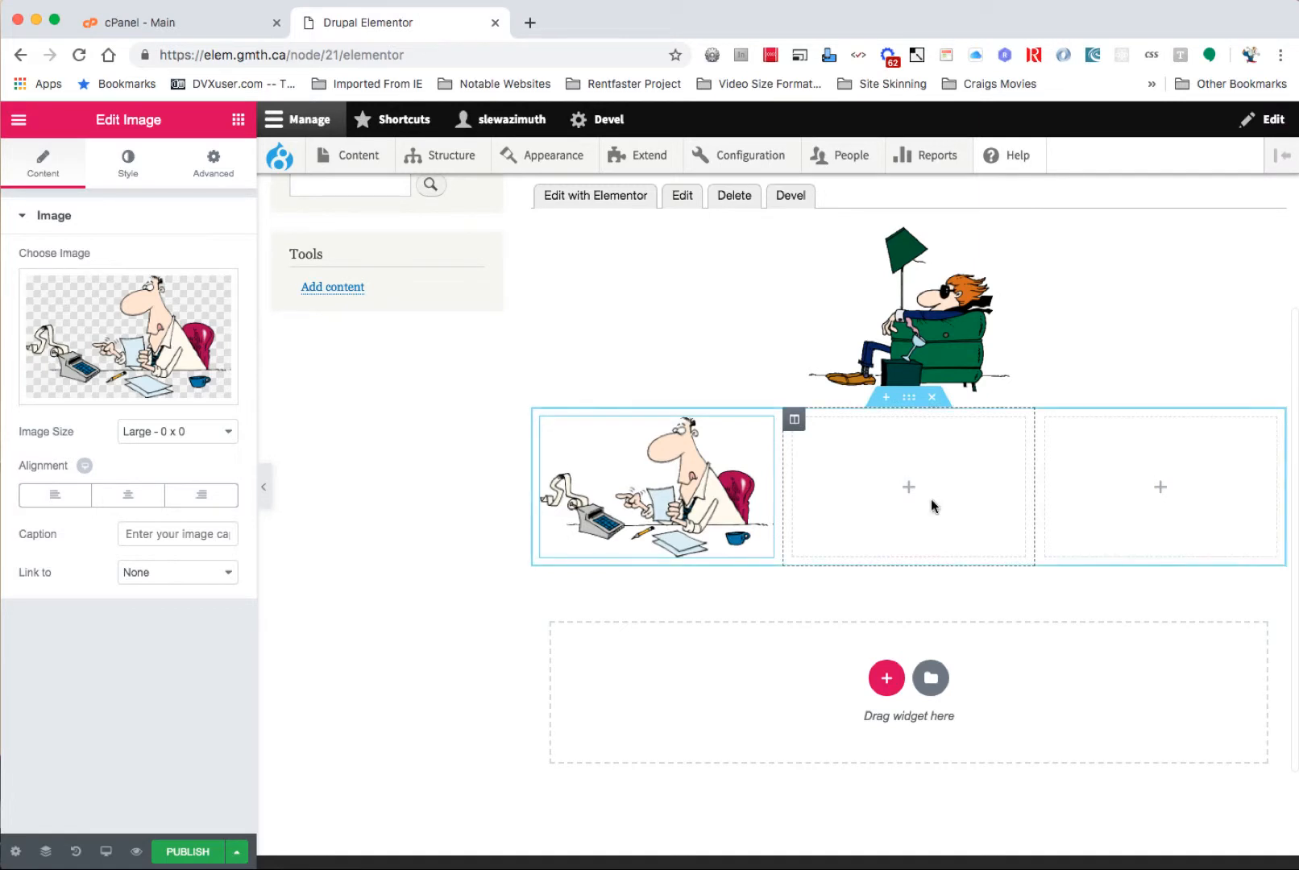
# Step: Delete the three-column section and the cartoon image section above it, emptying the page area
pyautogui.click(930, 400)
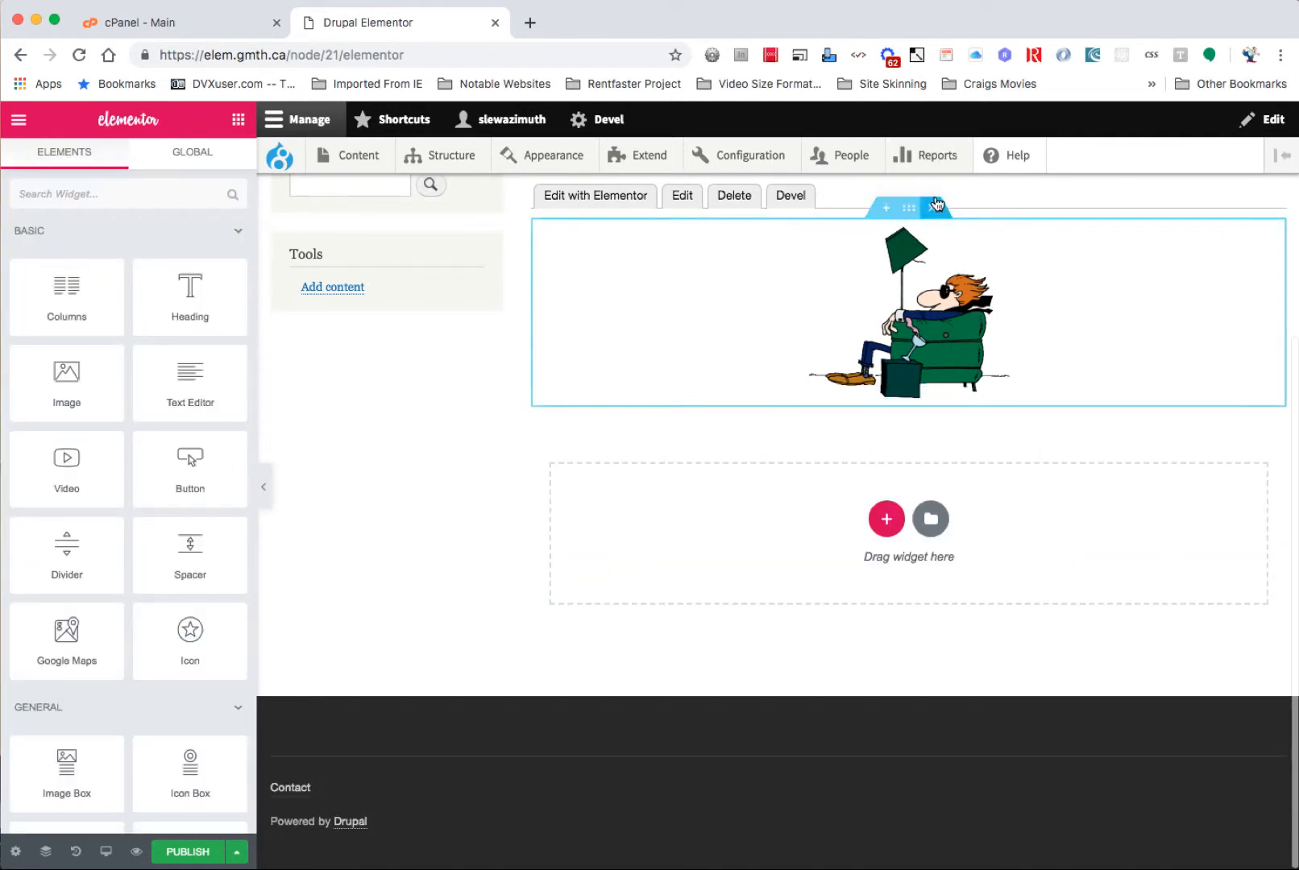
pyautogui.click(931, 208)
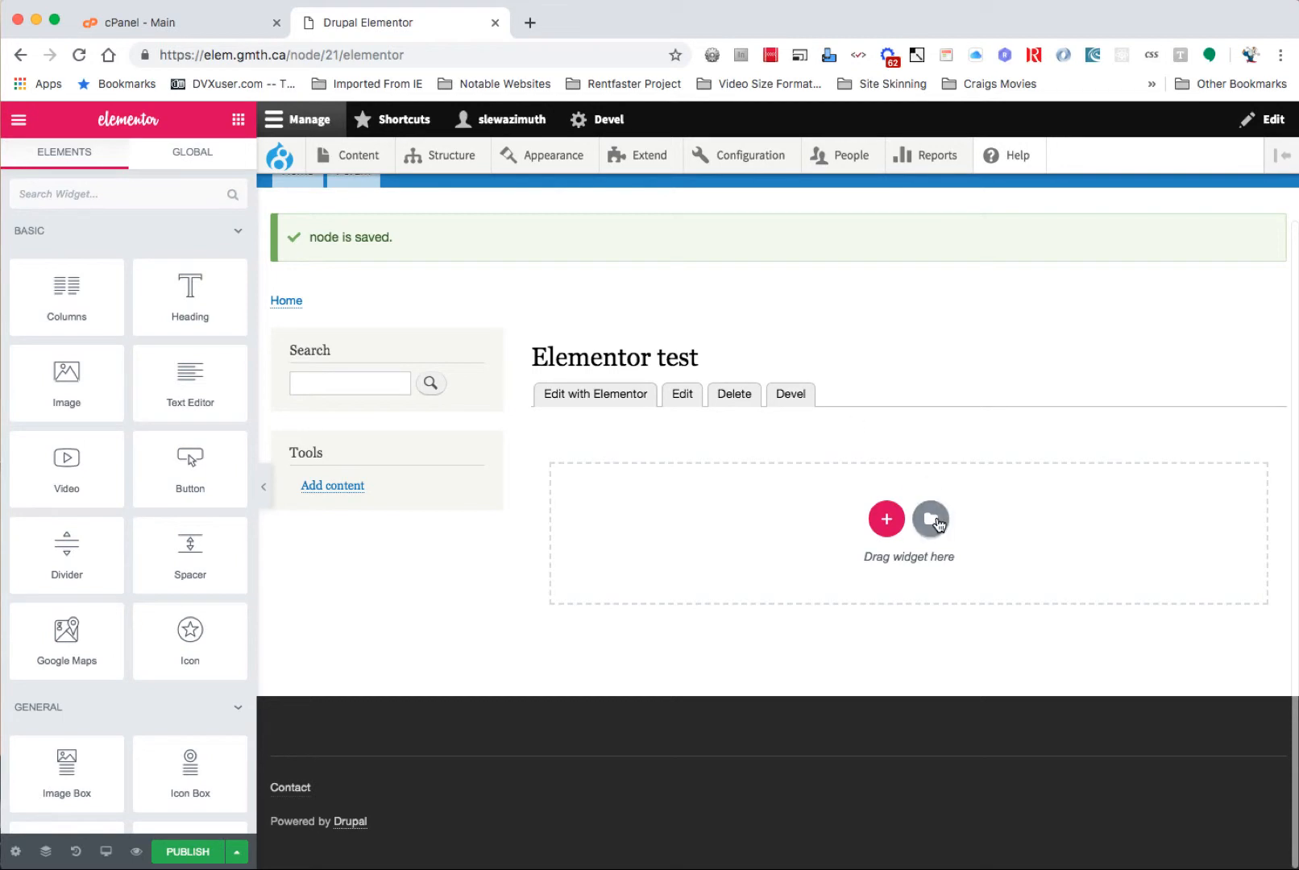
# Step: Insert the black single-testimonial block with the man's portrait from the library's Blocks templates into the empty page area
pyautogui.click(935, 521)
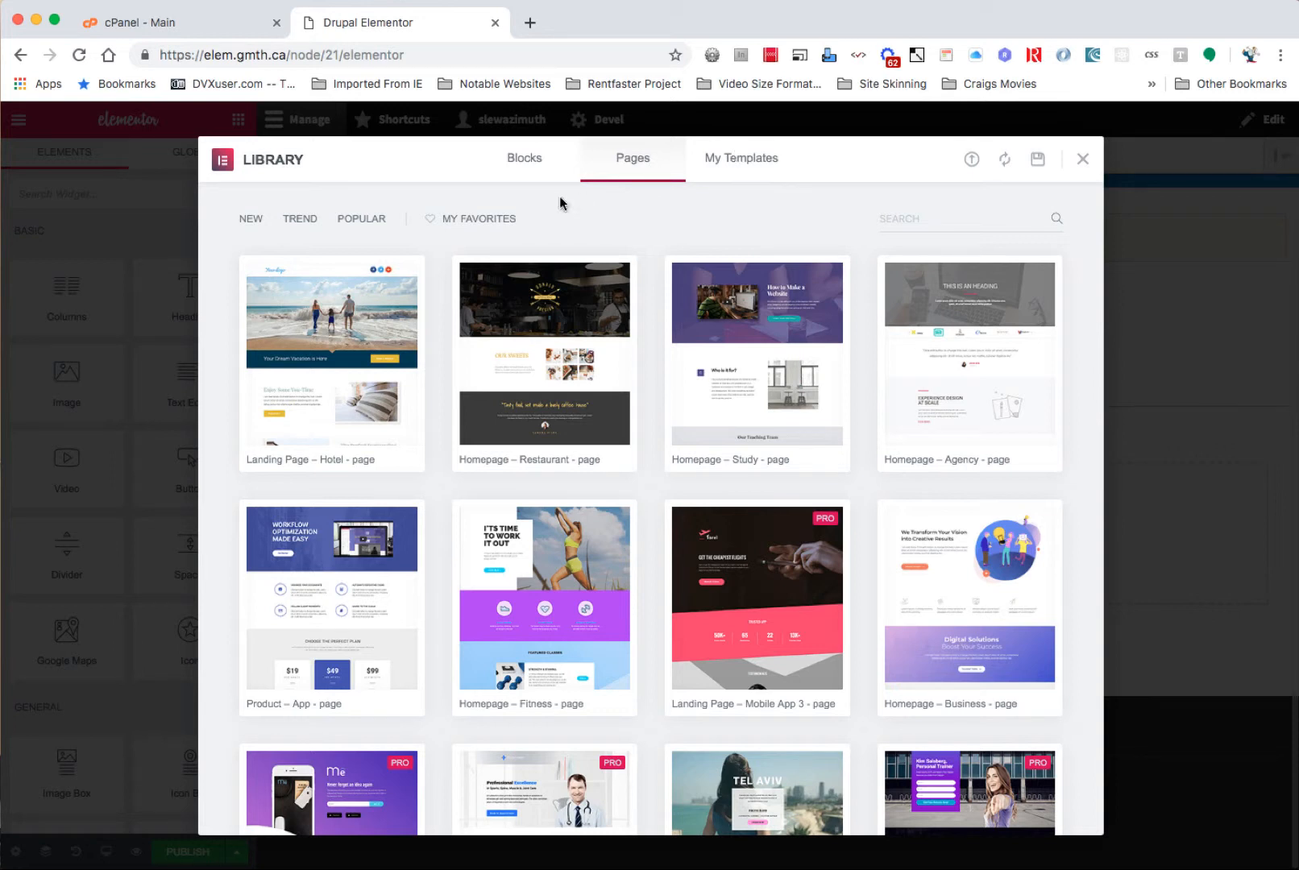
pyautogui.click(525, 161)
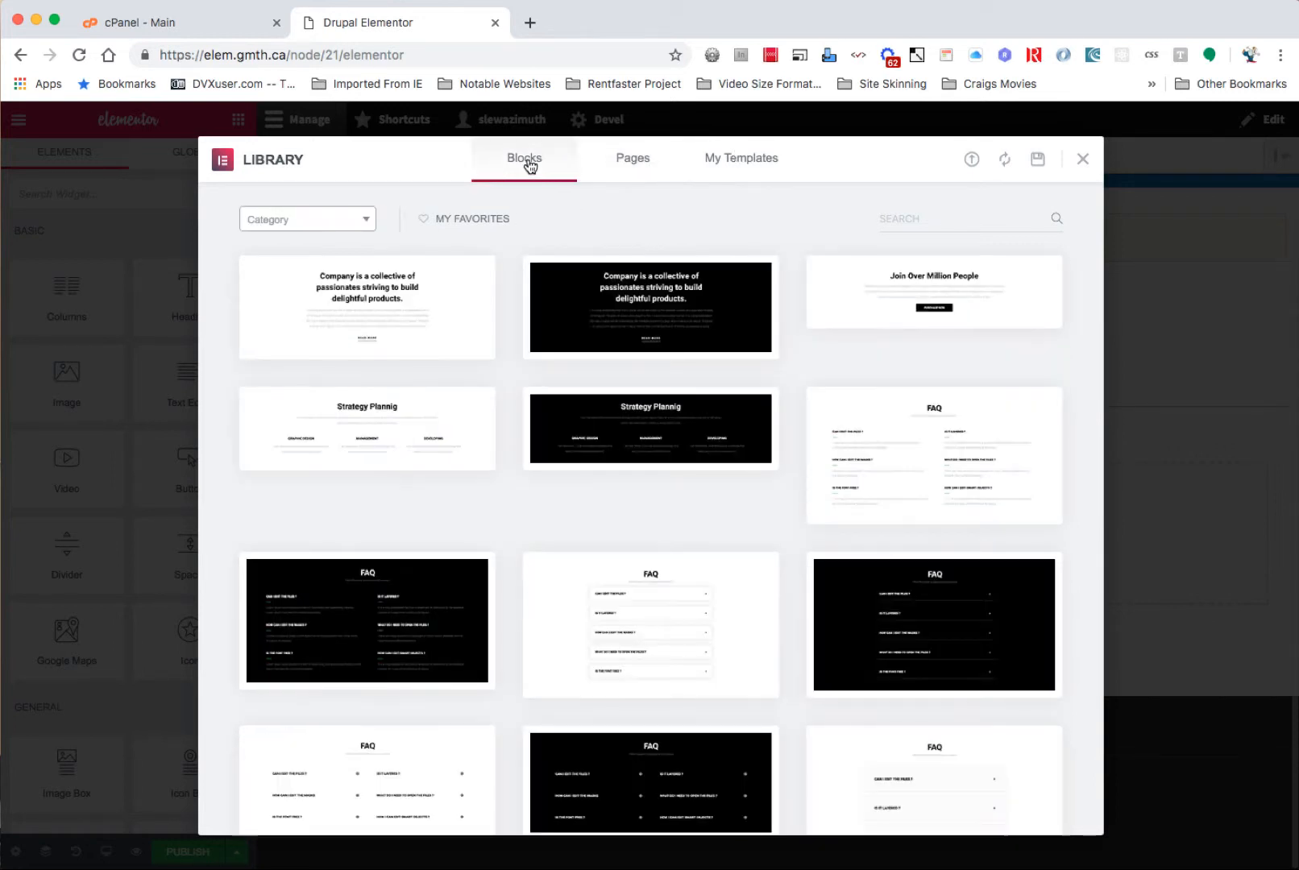
pyautogui.scroll(-20, 608, 230)
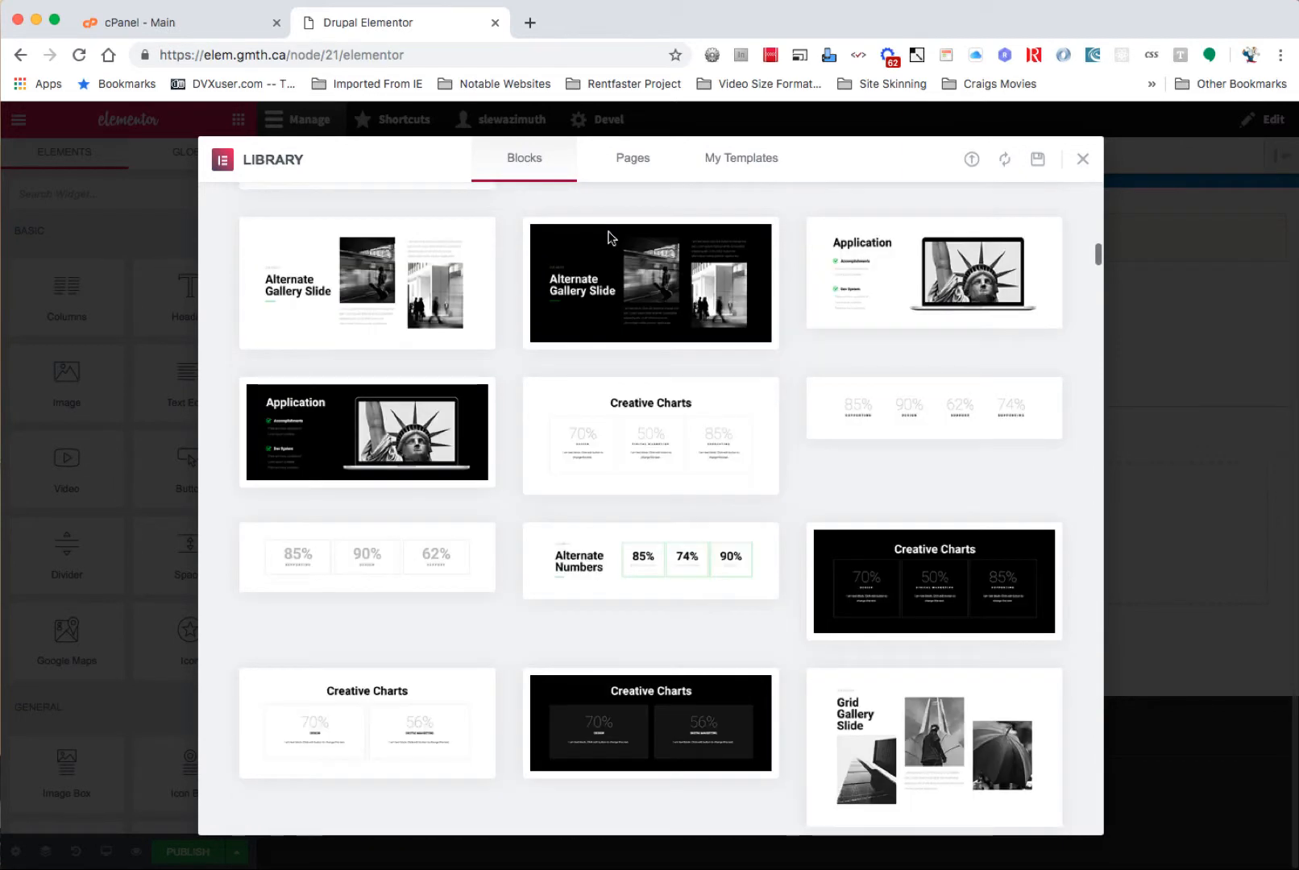
pyautogui.scroll(-8, 610, 239)
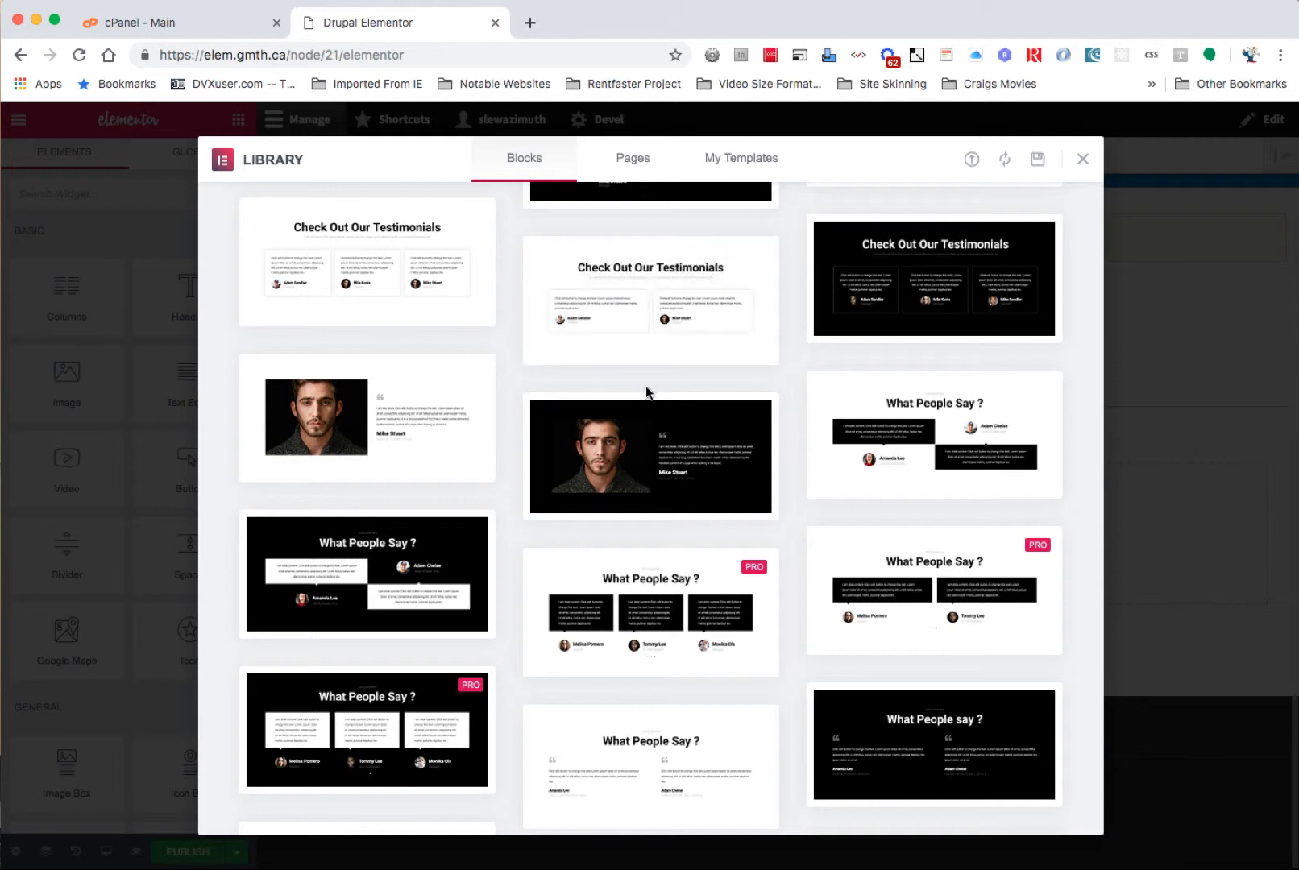
pyautogui.moveTo(700, 456)
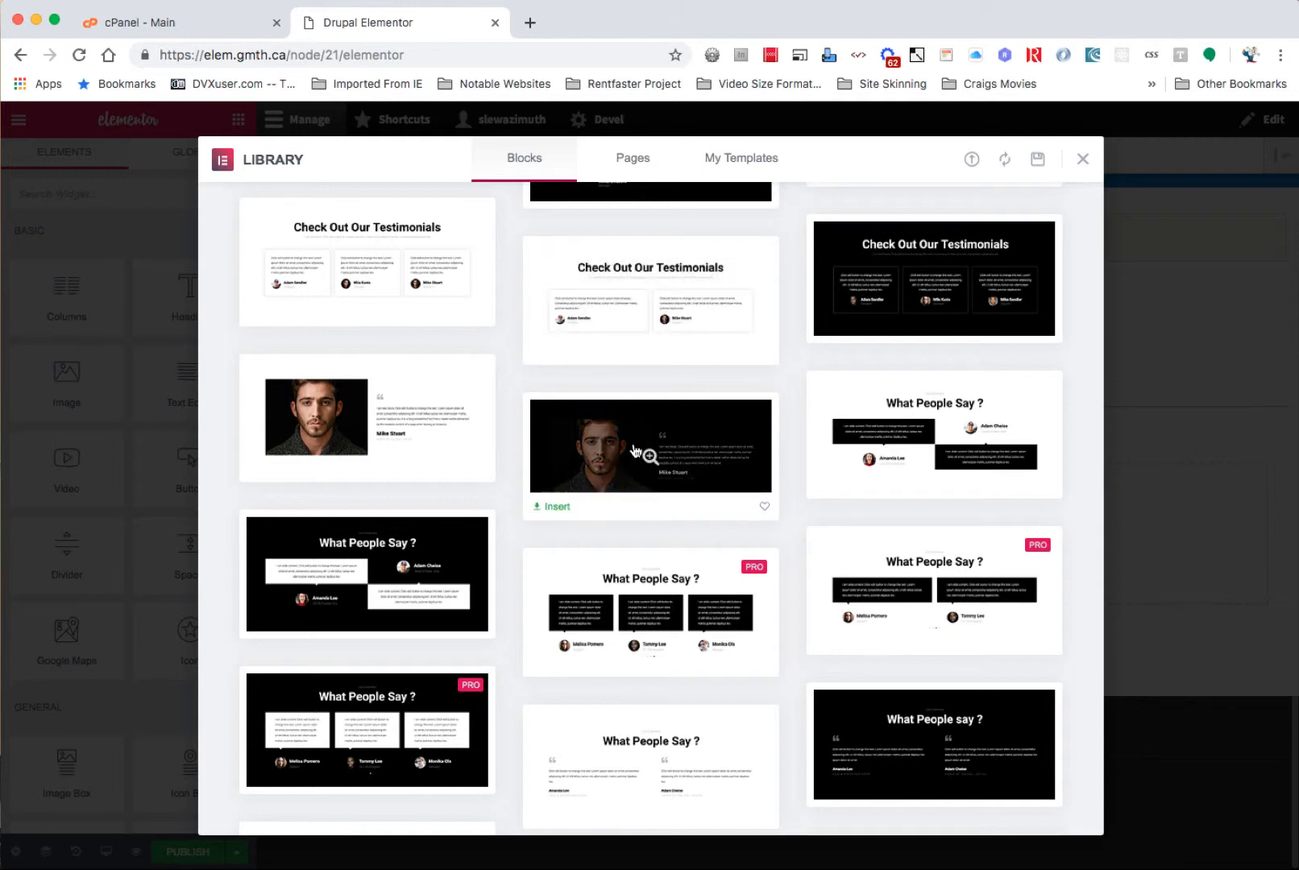
pyautogui.click(556, 509)
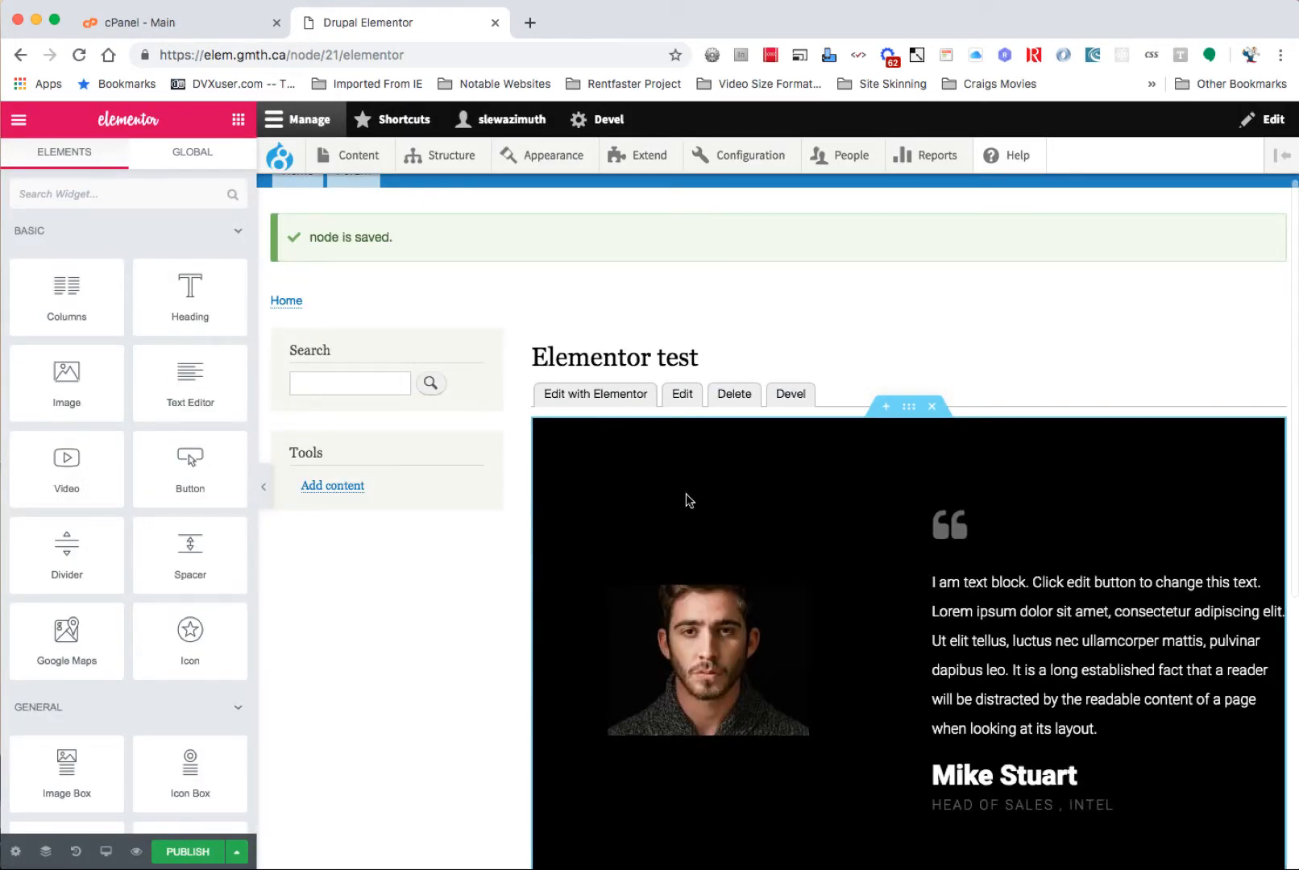
# Step: Insert the black "Company is a collective of passionates striving to build delightful products" library block below the testimonial section
pyautogui.scroll(-5, 757, 522)
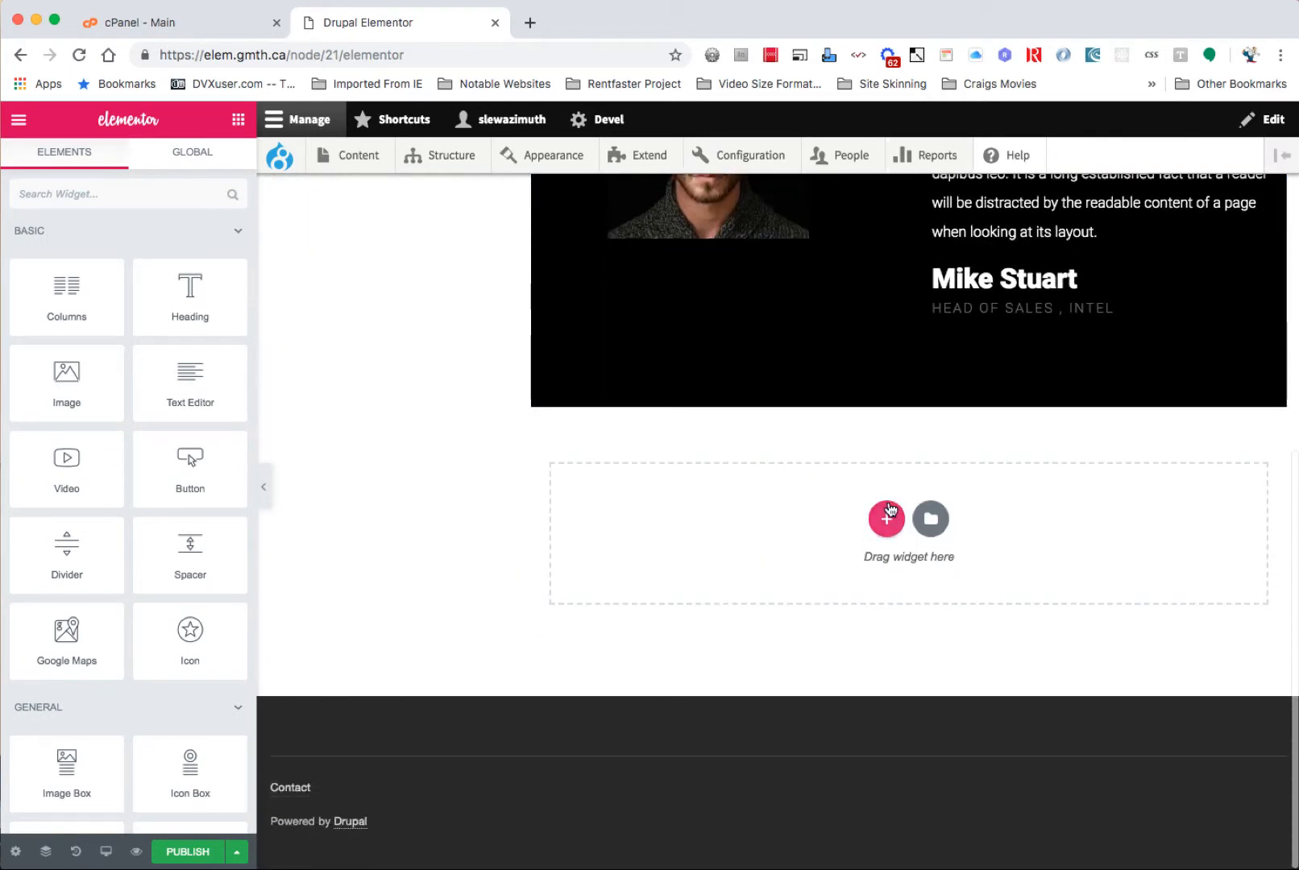
pyautogui.click(931, 518)
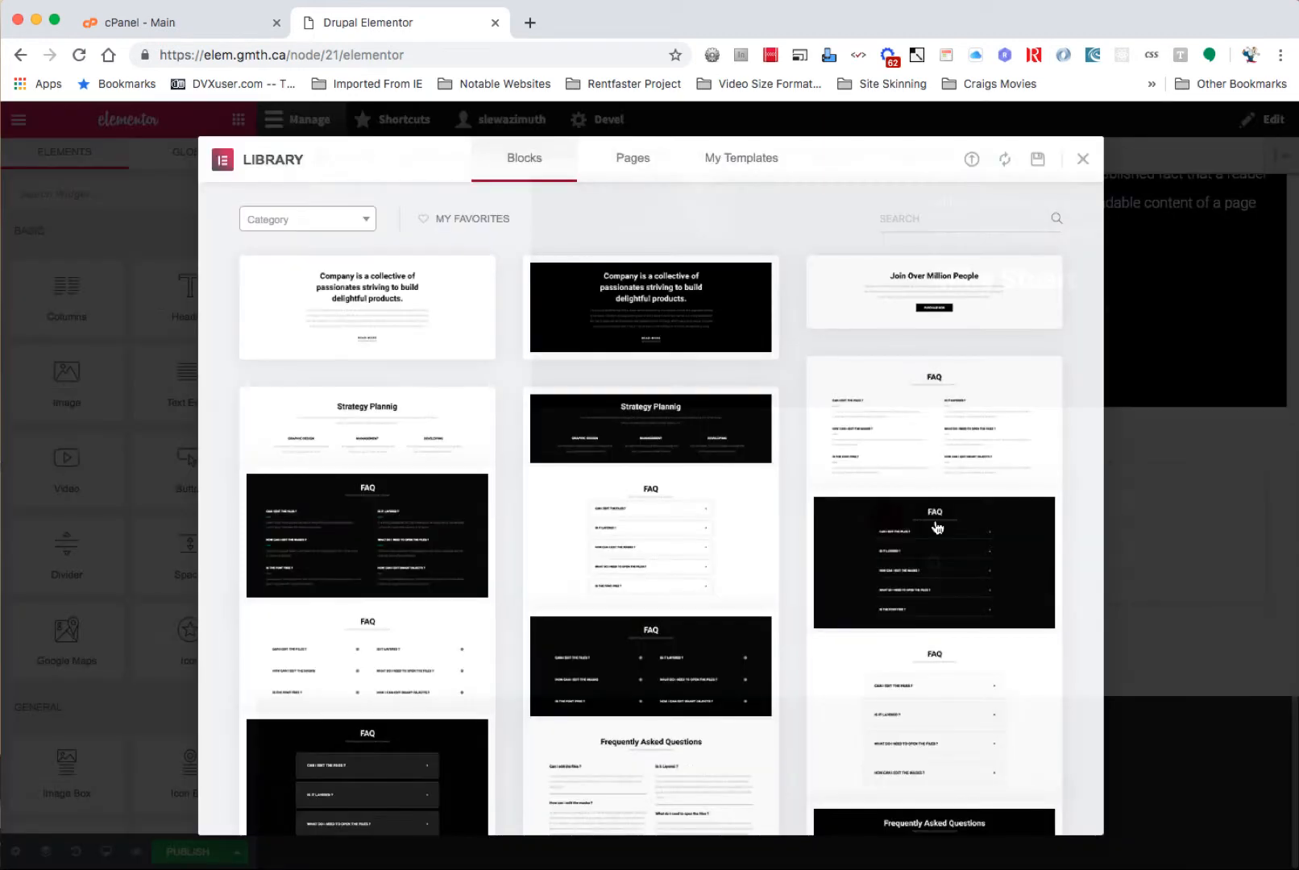
pyautogui.moveTo(686, 311)
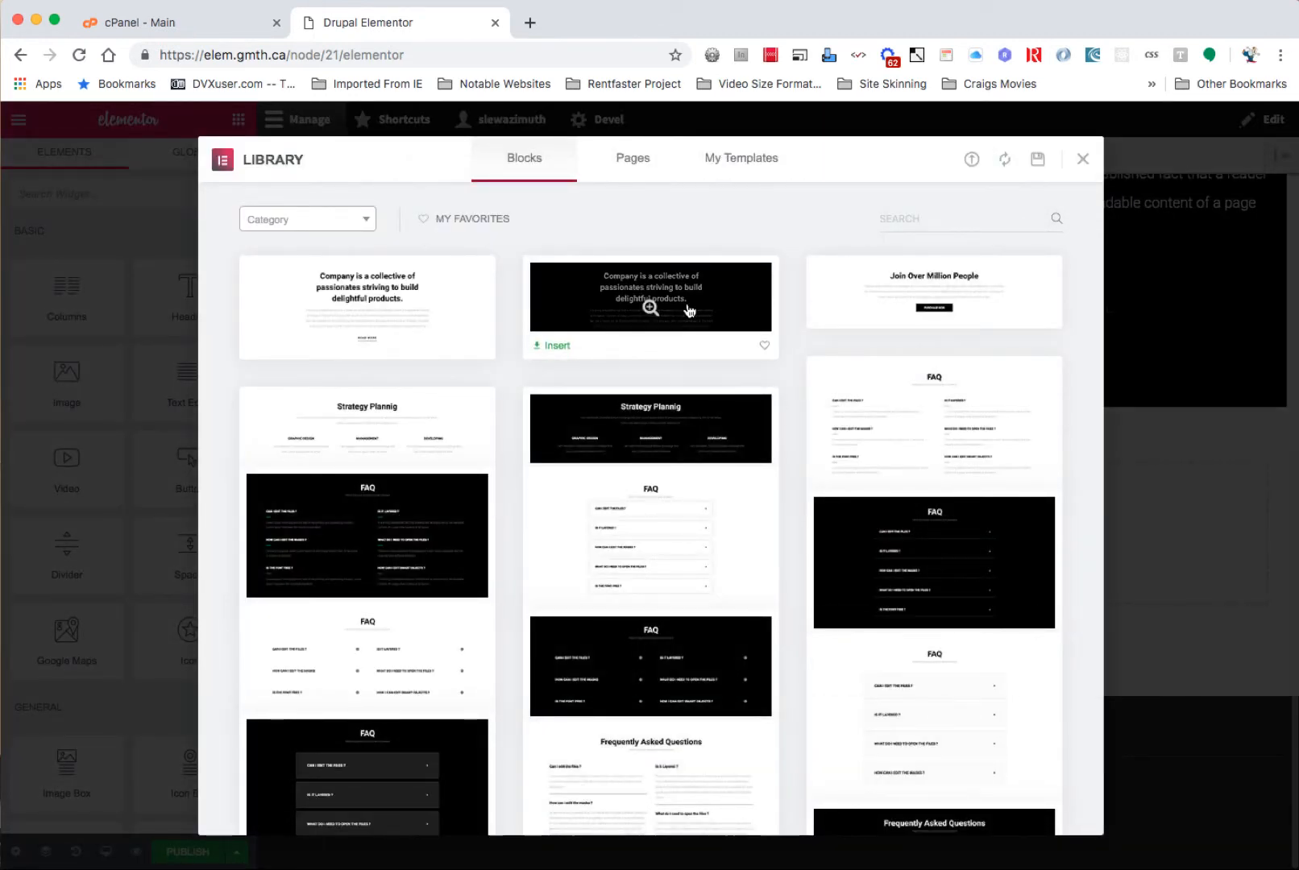
pyautogui.click(556, 347)
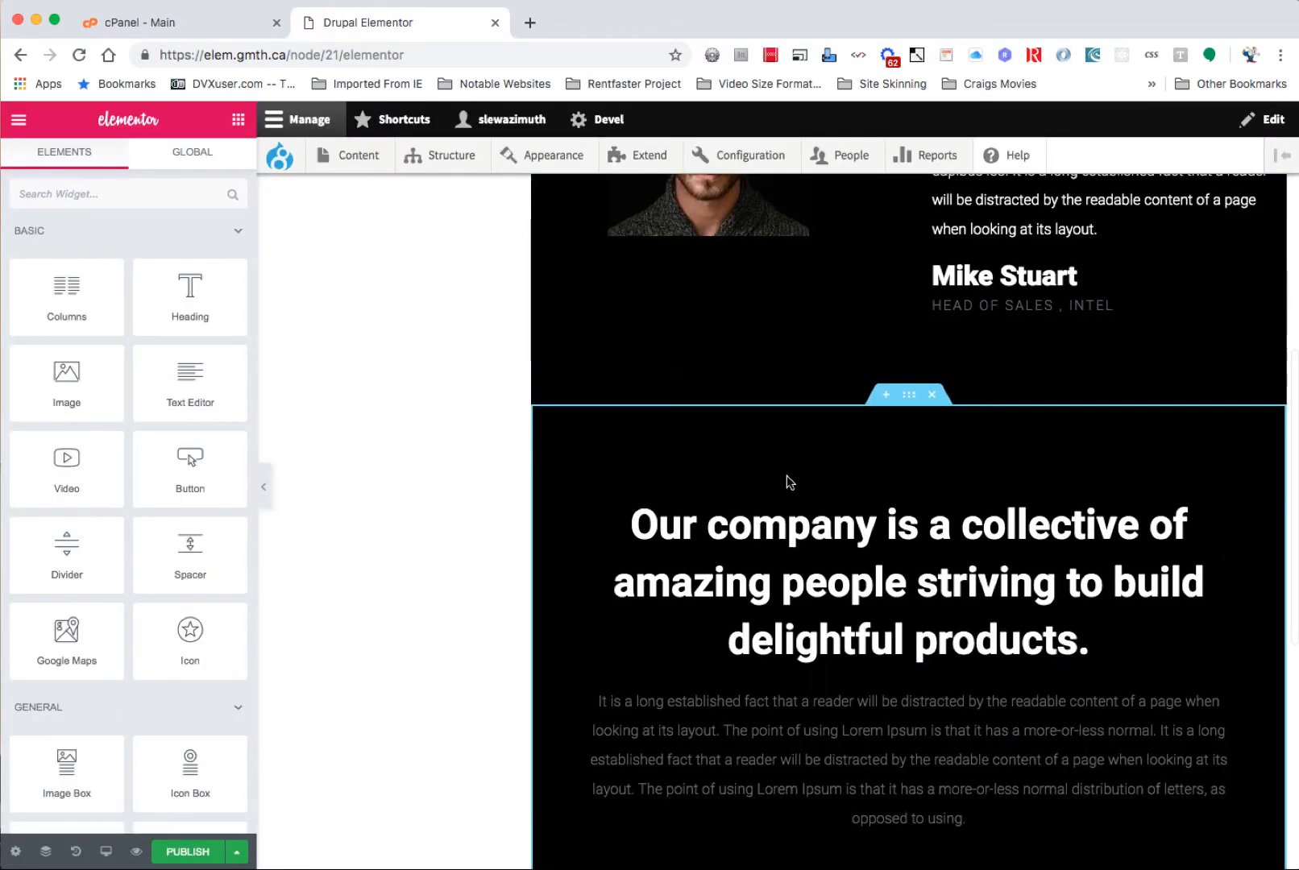
# Step: Replace the portrait in the testimonial section with hippo.png from the Cartoonies folder
pyautogui.scroll(5, 882, 202)
pyautogui.scroll(1, 880, 203)
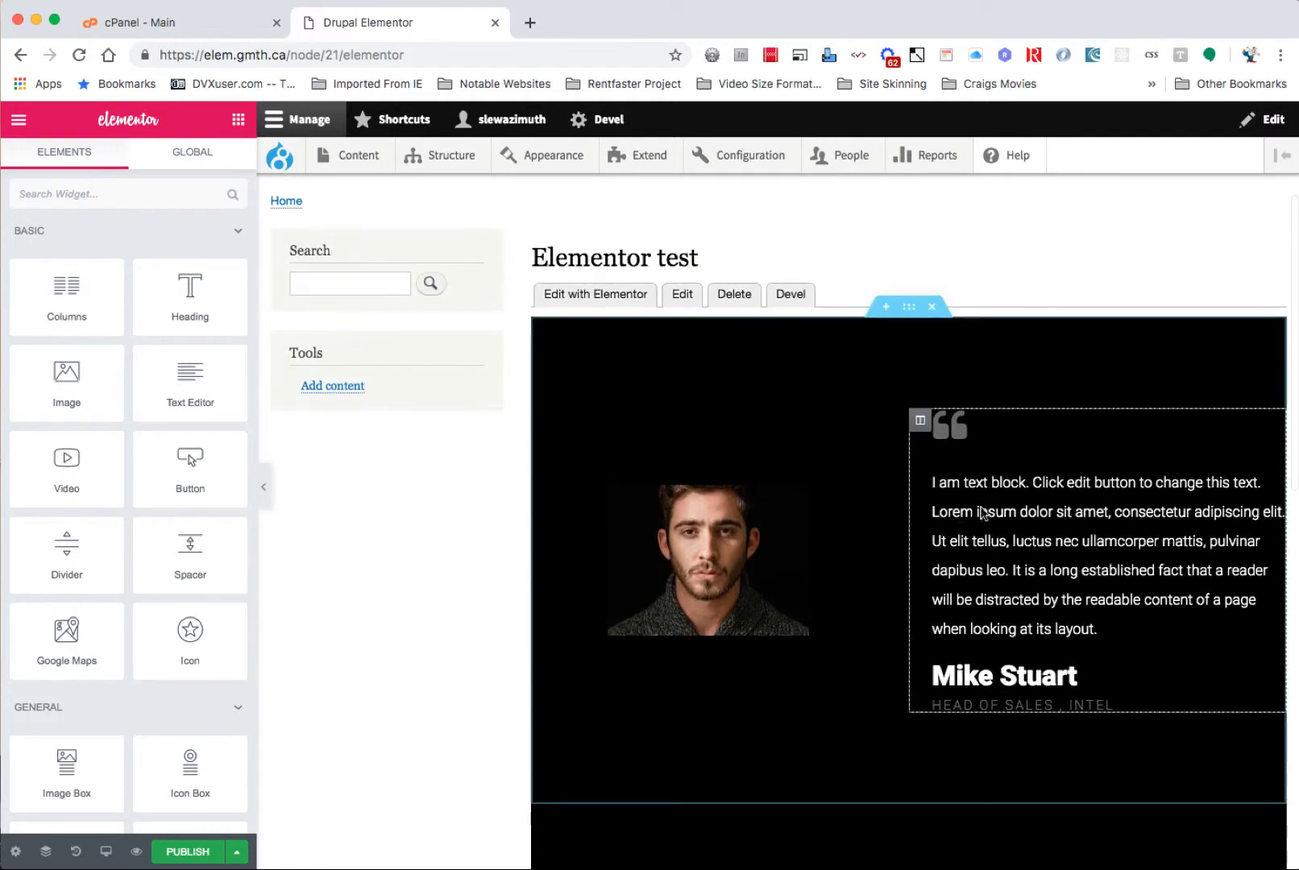
pyautogui.click(708, 544)
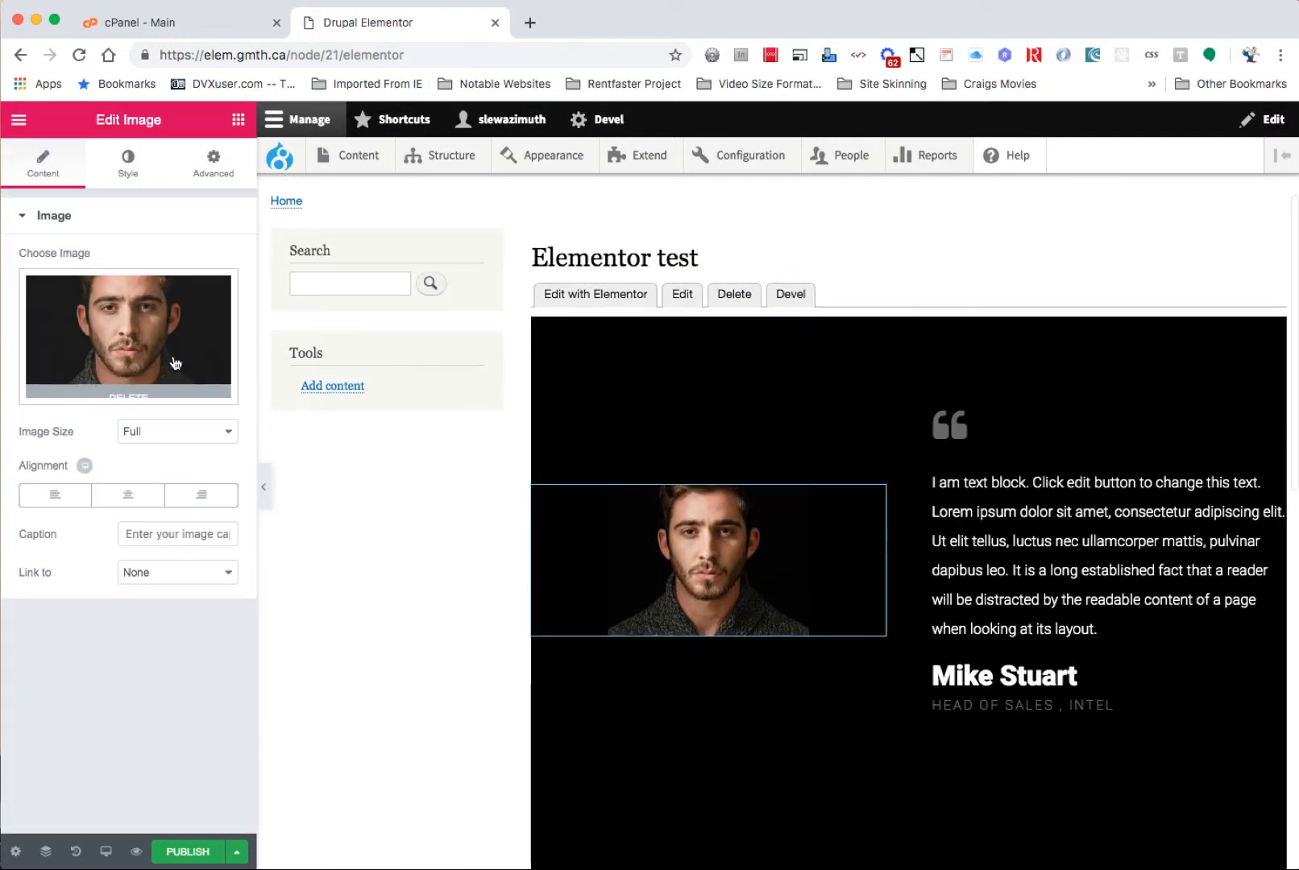
pyautogui.click(140, 343)
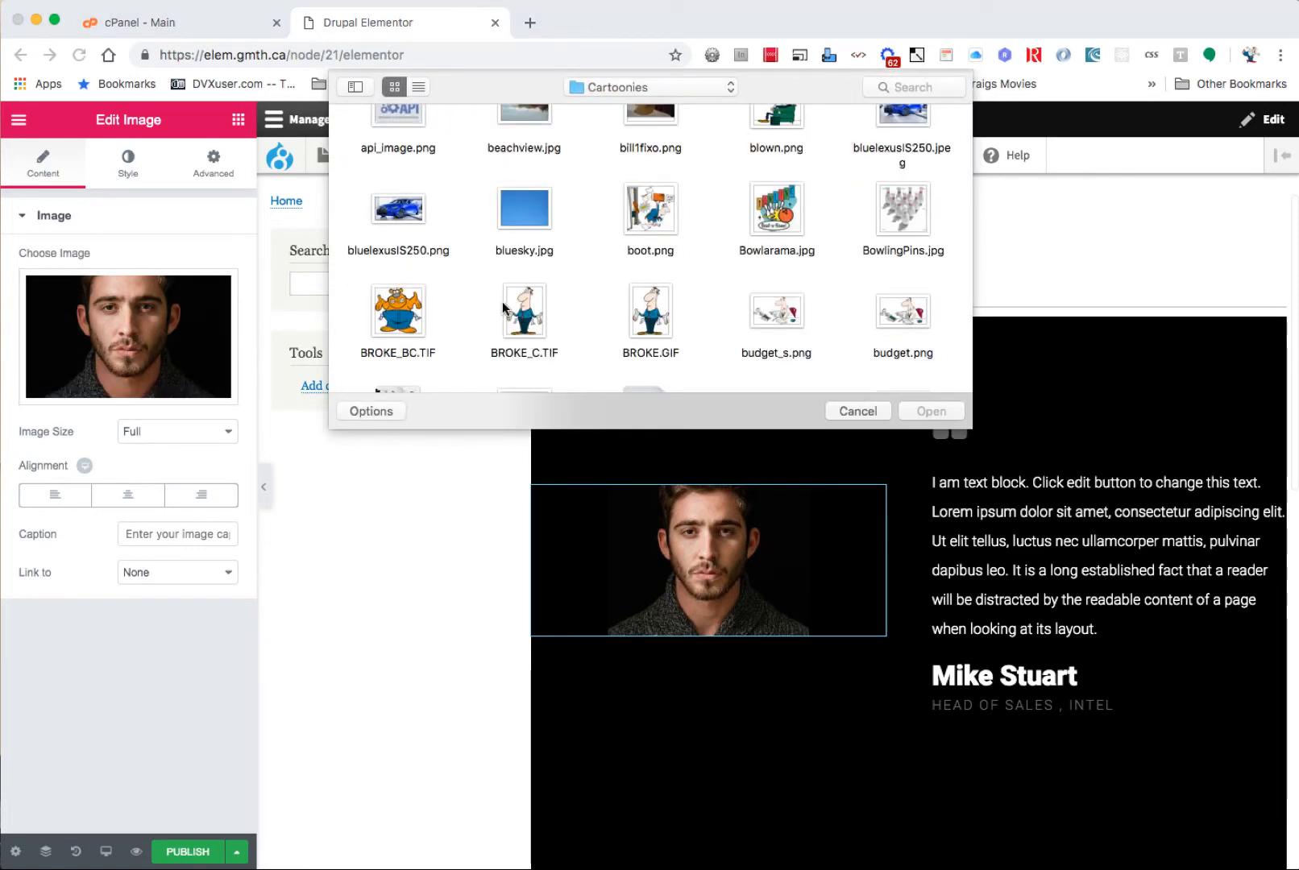
pyautogui.scroll(-1, 558, 278)
pyautogui.scroll(-3, 558, 278)
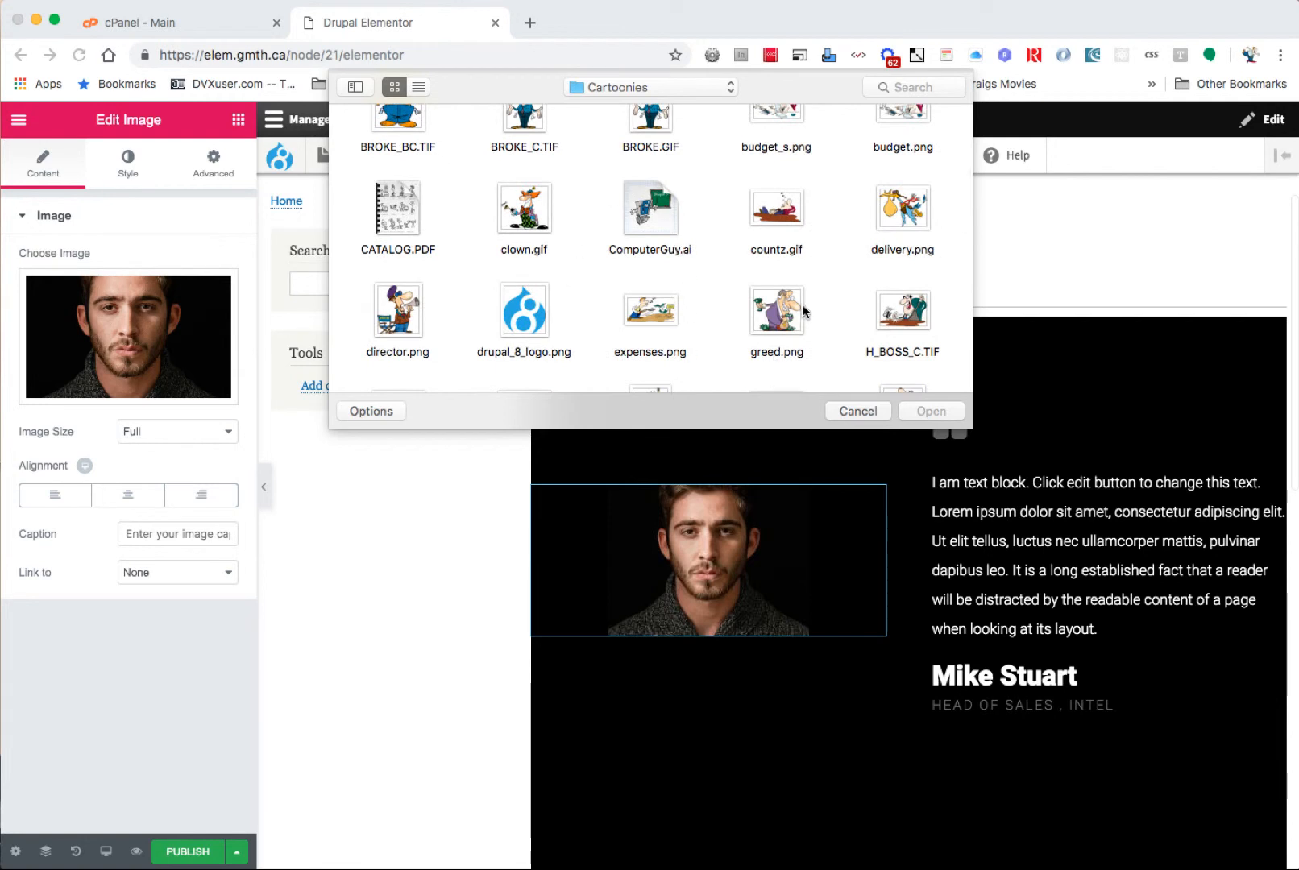
pyautogui.scroll(-3, 814, 290)
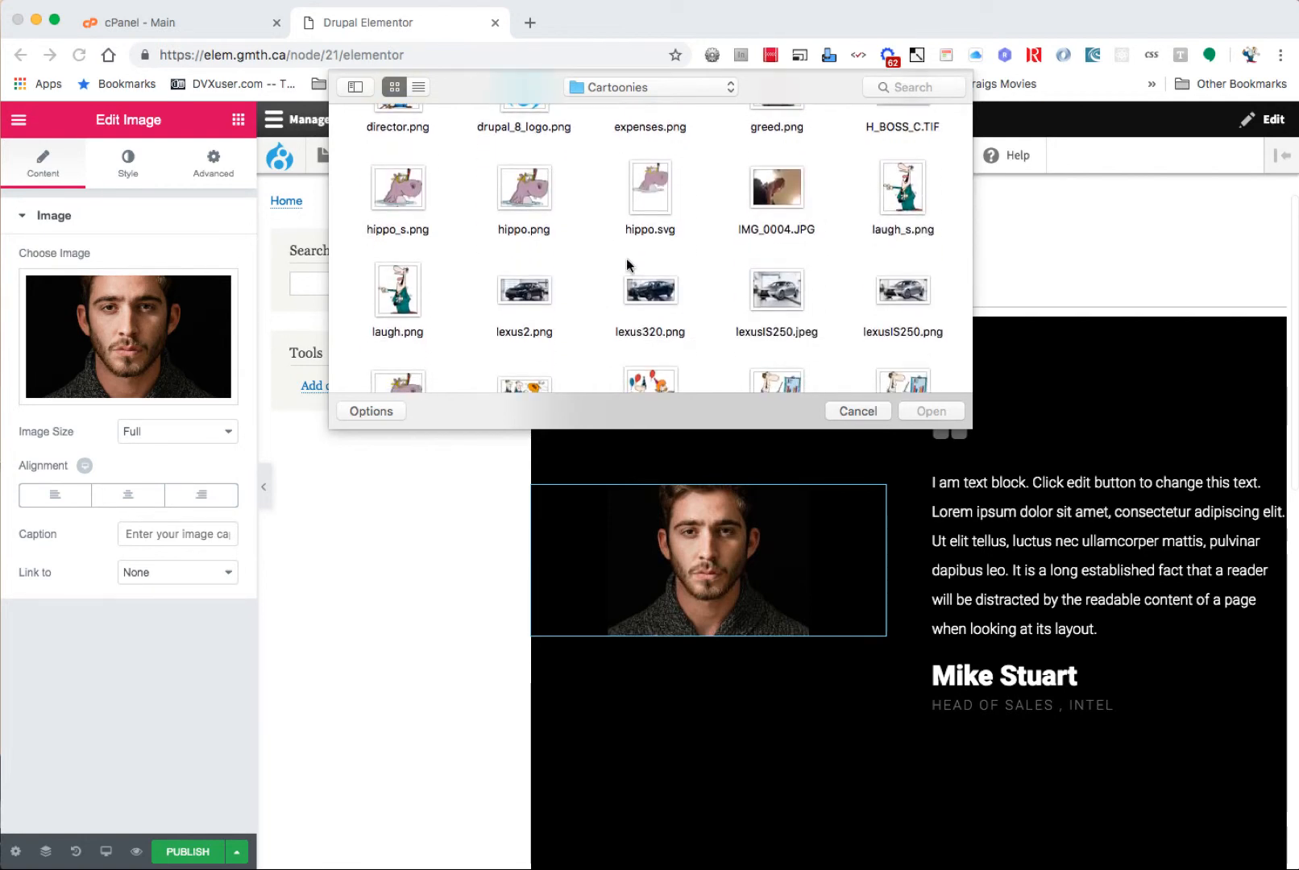
pyautogui.click(519, 187)
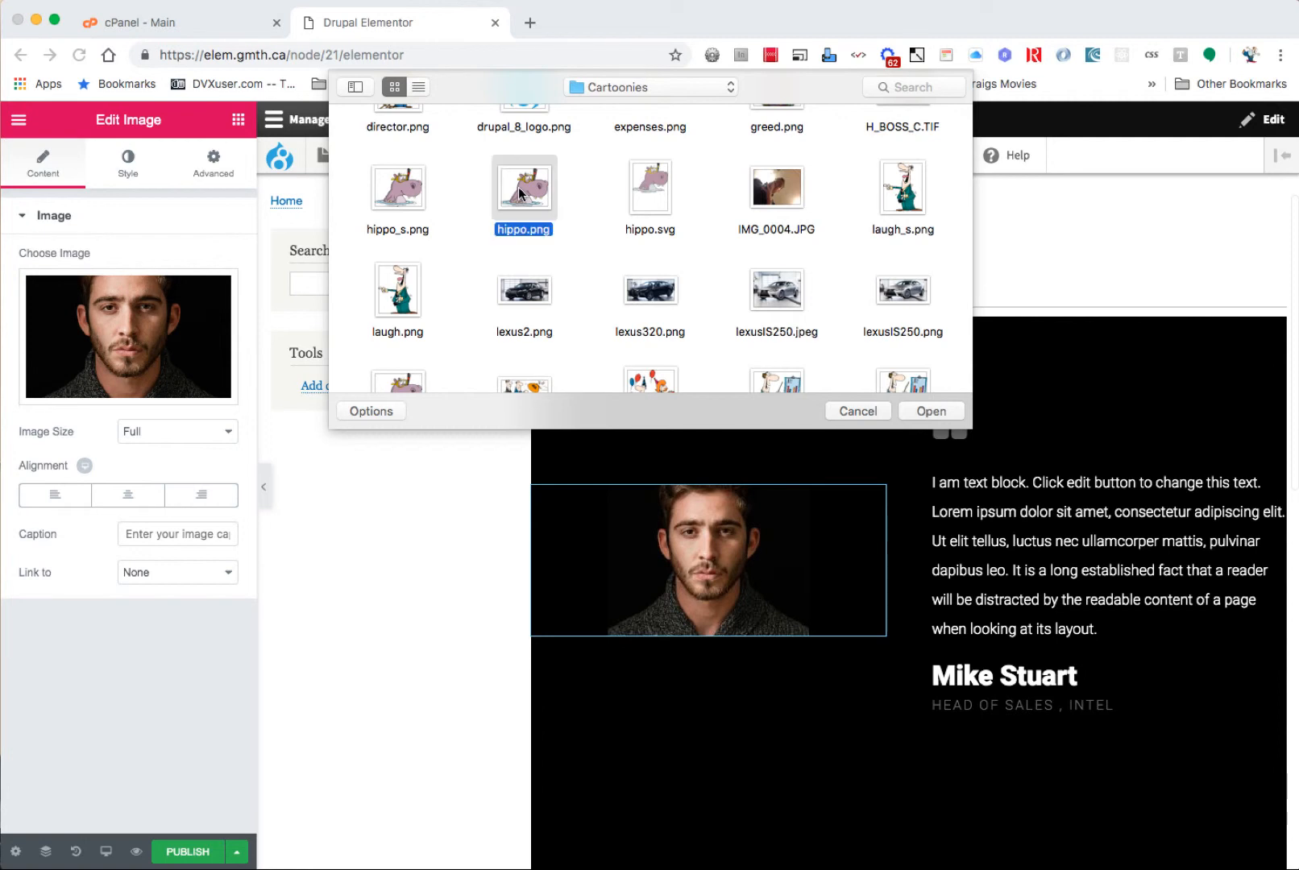
pyautogui.doubleClick(519, 186)
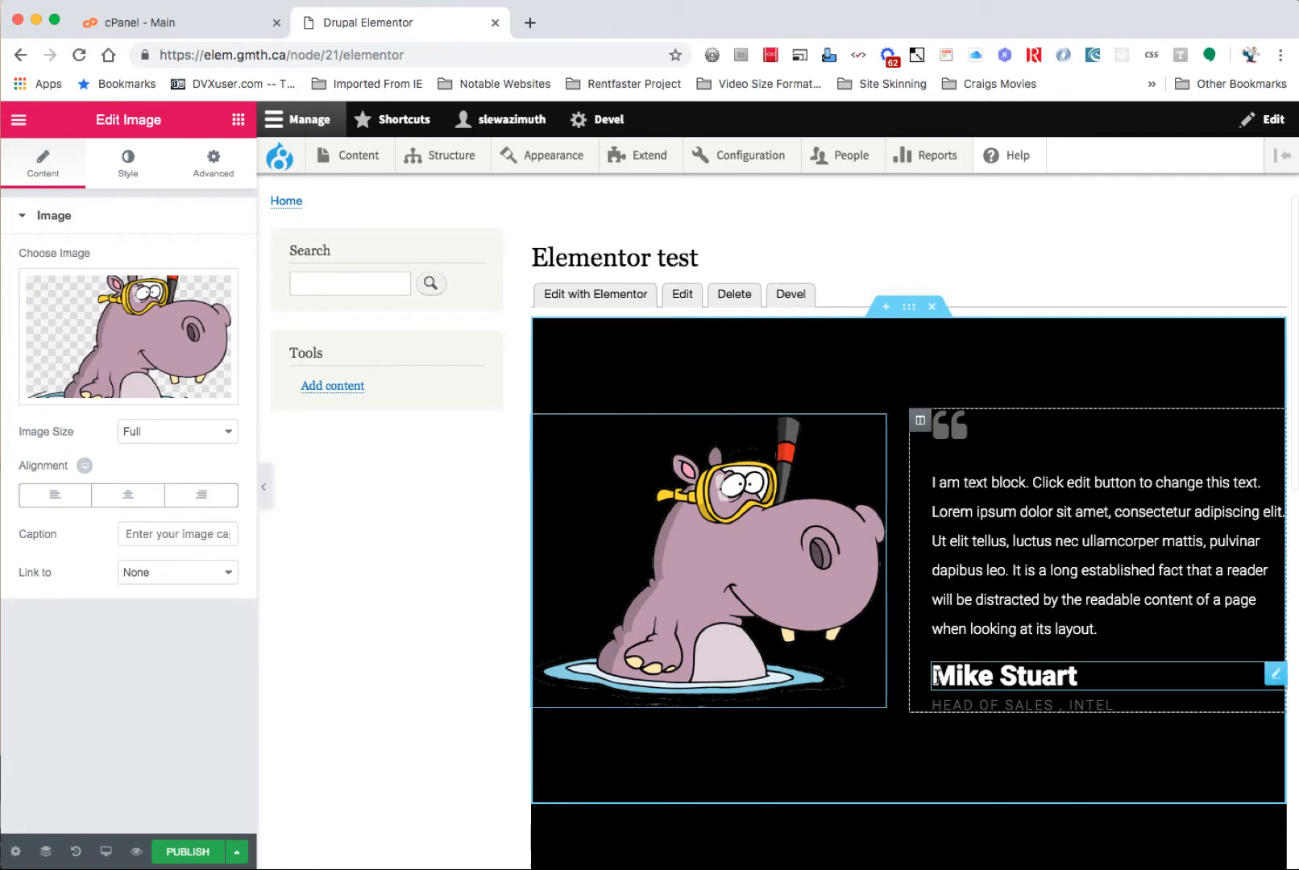
# Step: Change the name heading below the testimonial text to "Hippo Bob"
pyautogui.moveTo(933, 675); pyautogui.dragTo(1123, 678)
pyautogui.click(1121, 677)
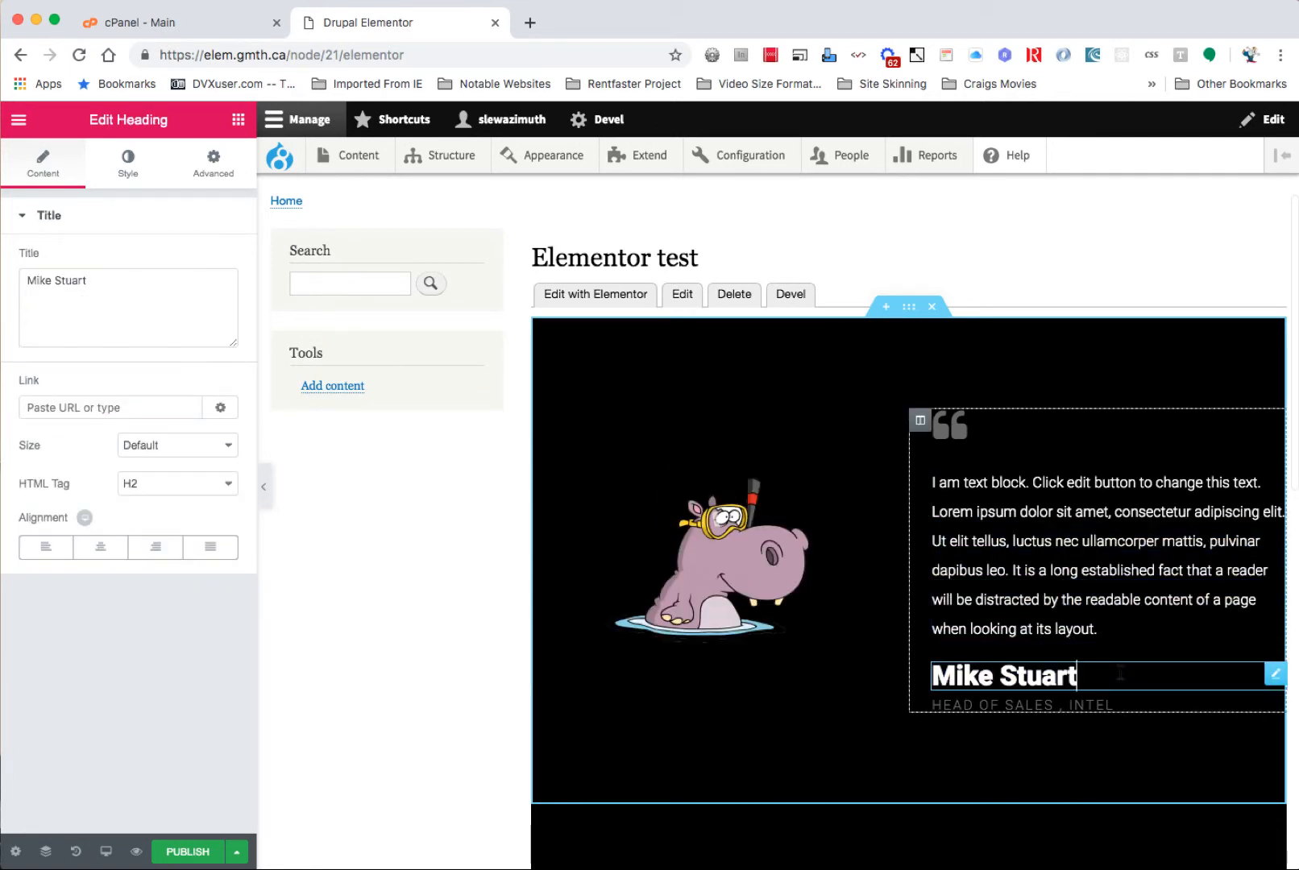
pyautogui.press('BackSpace')
pyautogui.press('BackSpace')
pyautogui.press('BackSpace')
pyautogui.press('BackSpace')
pyautogui.press('BackSpace')
pyautogui.press('BackSpace')
pyautogui.press('BackSpace')
pyautogui.press('BackSpace')
pyautogui.press('BackSpace')
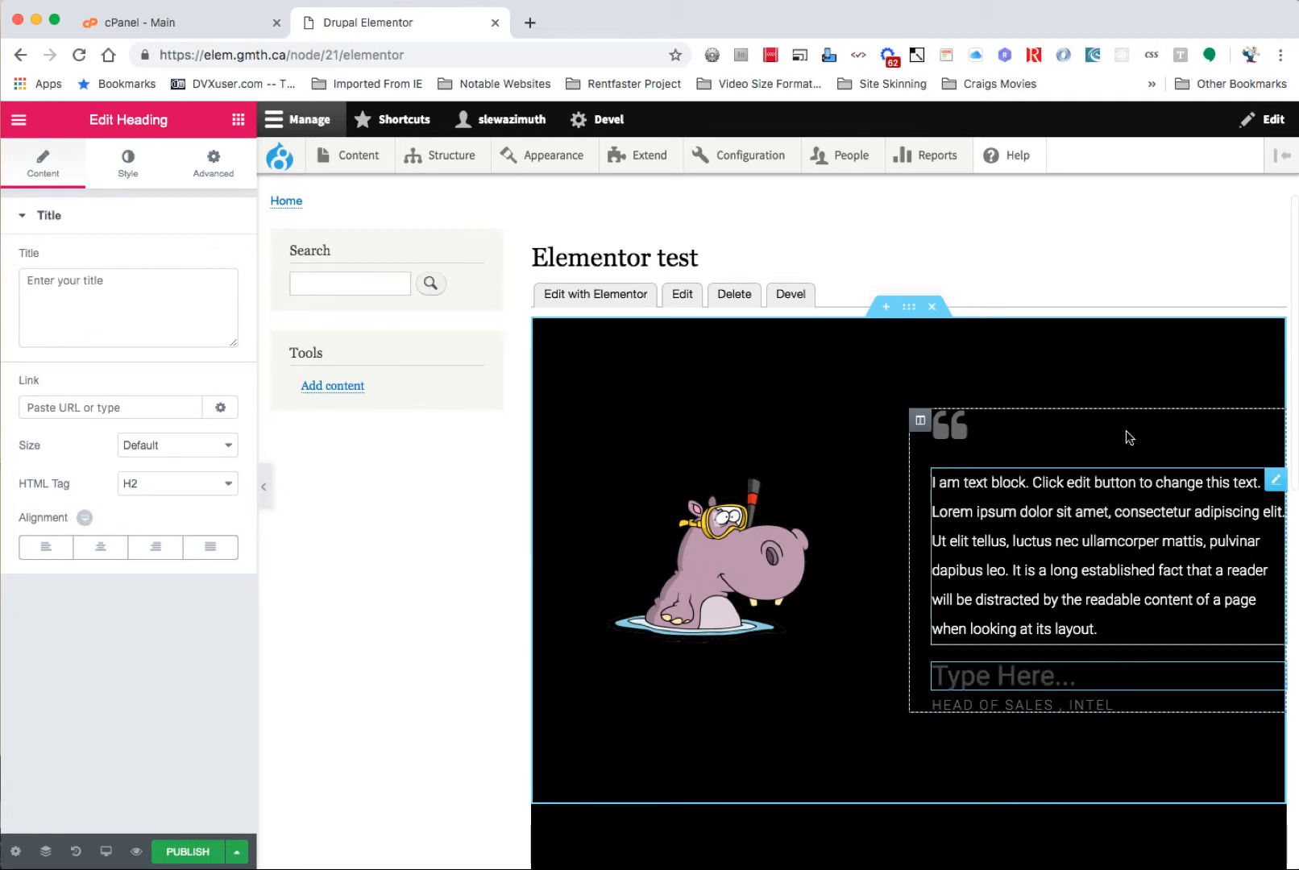
pyautogui.write('Hipp')
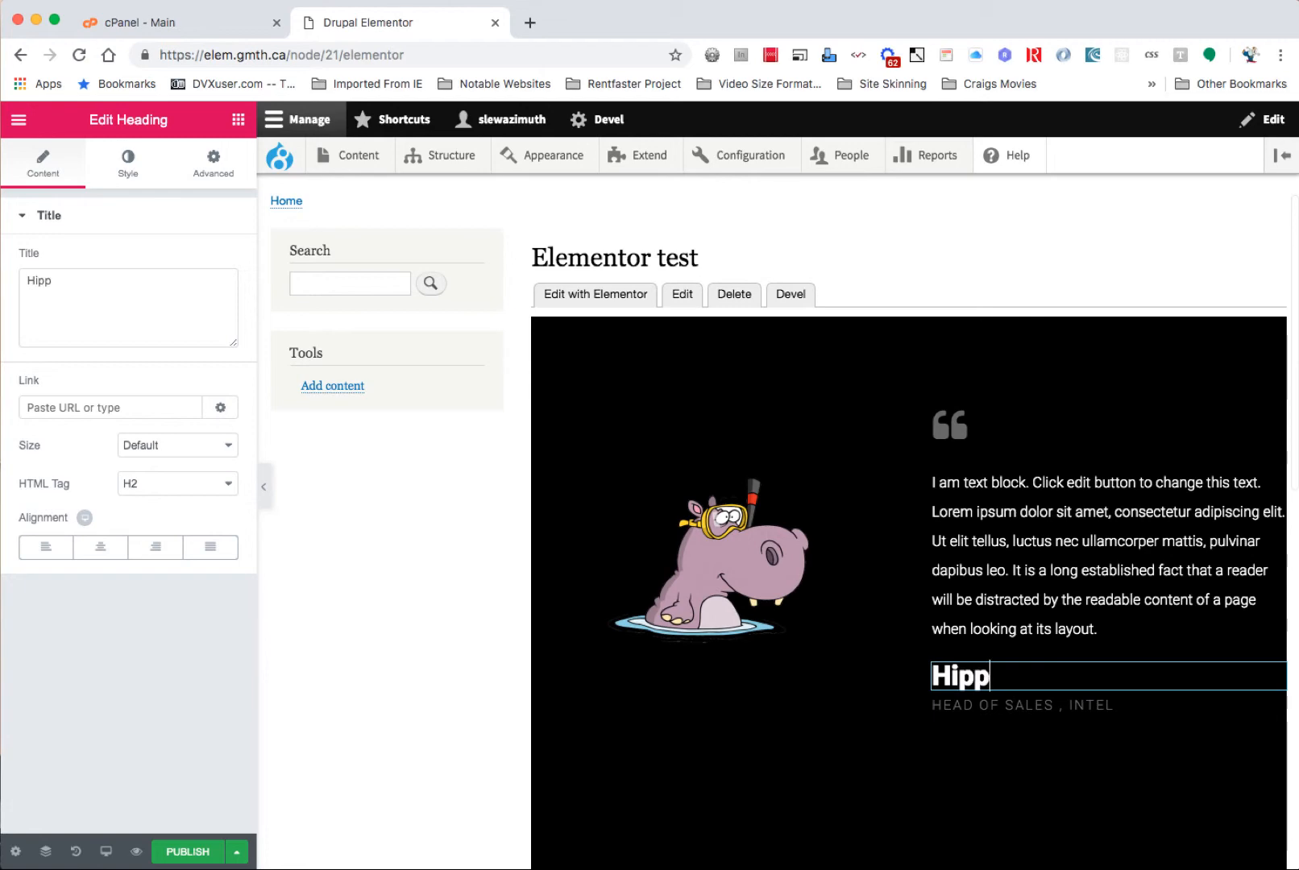
pyautogui.write('o Bob')
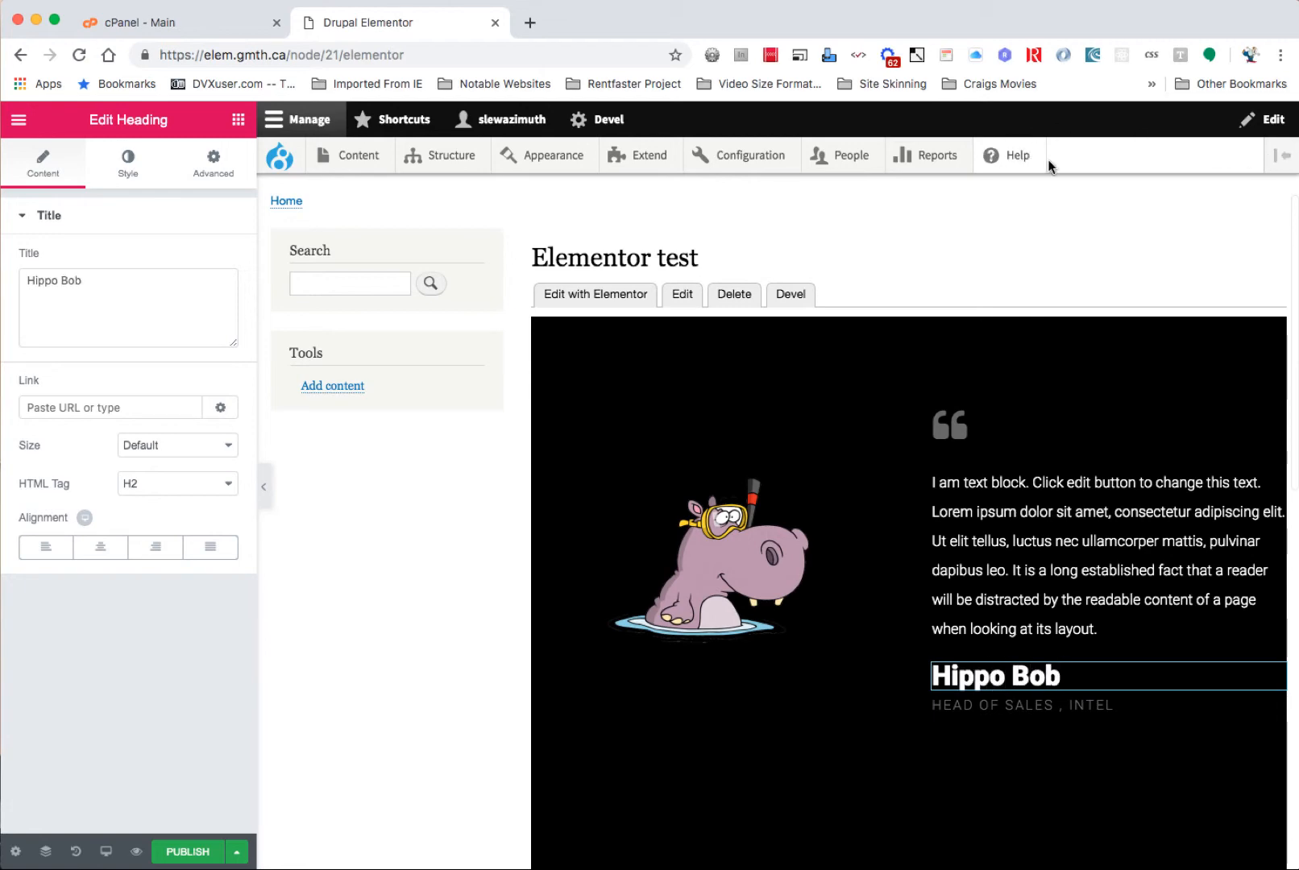
# Step: Review both sections, publish the page and exit the Elementor editor back to the Drupal node
pyautogui.scroll(-10, 1053, 207)
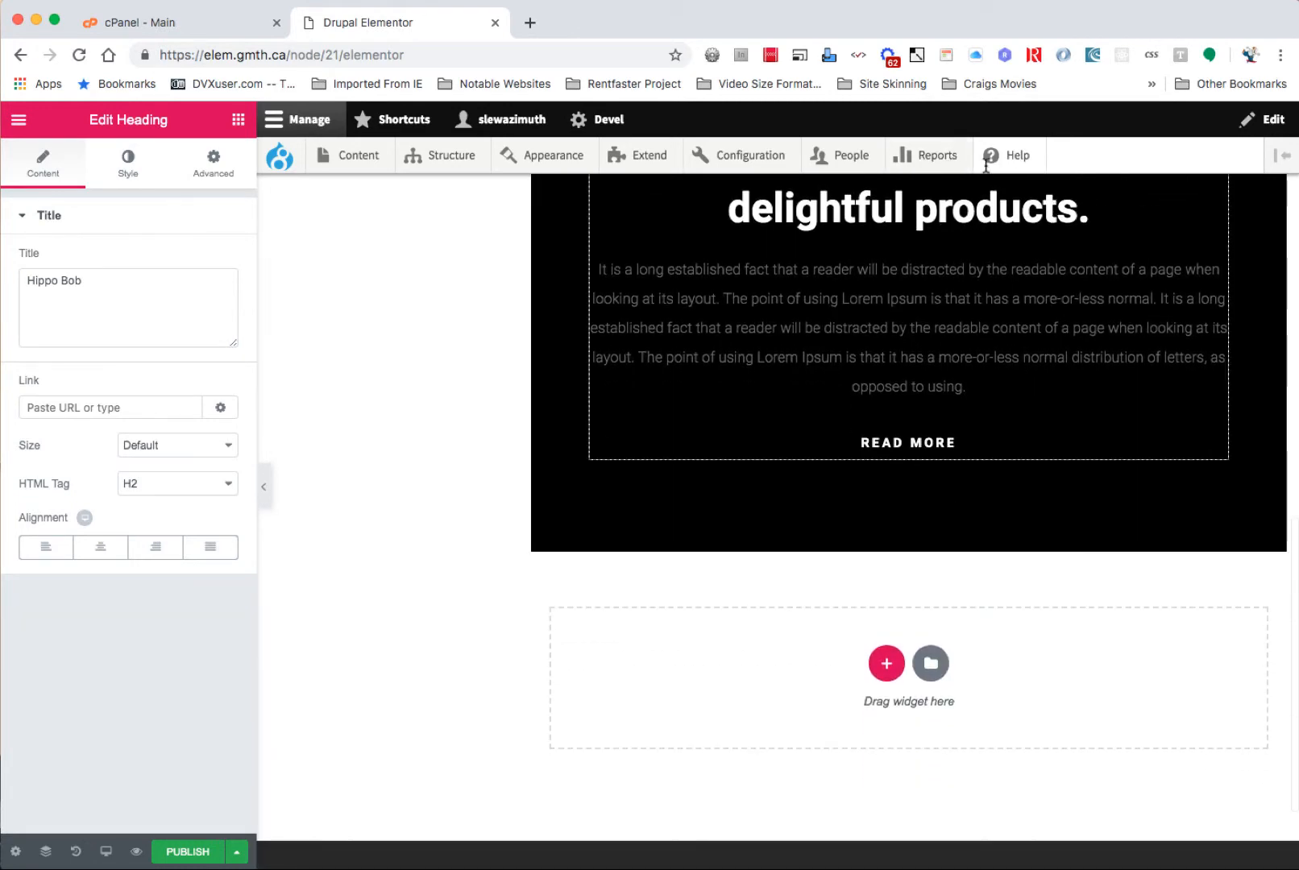
pyautogui.scroll(5, 1029, 255)
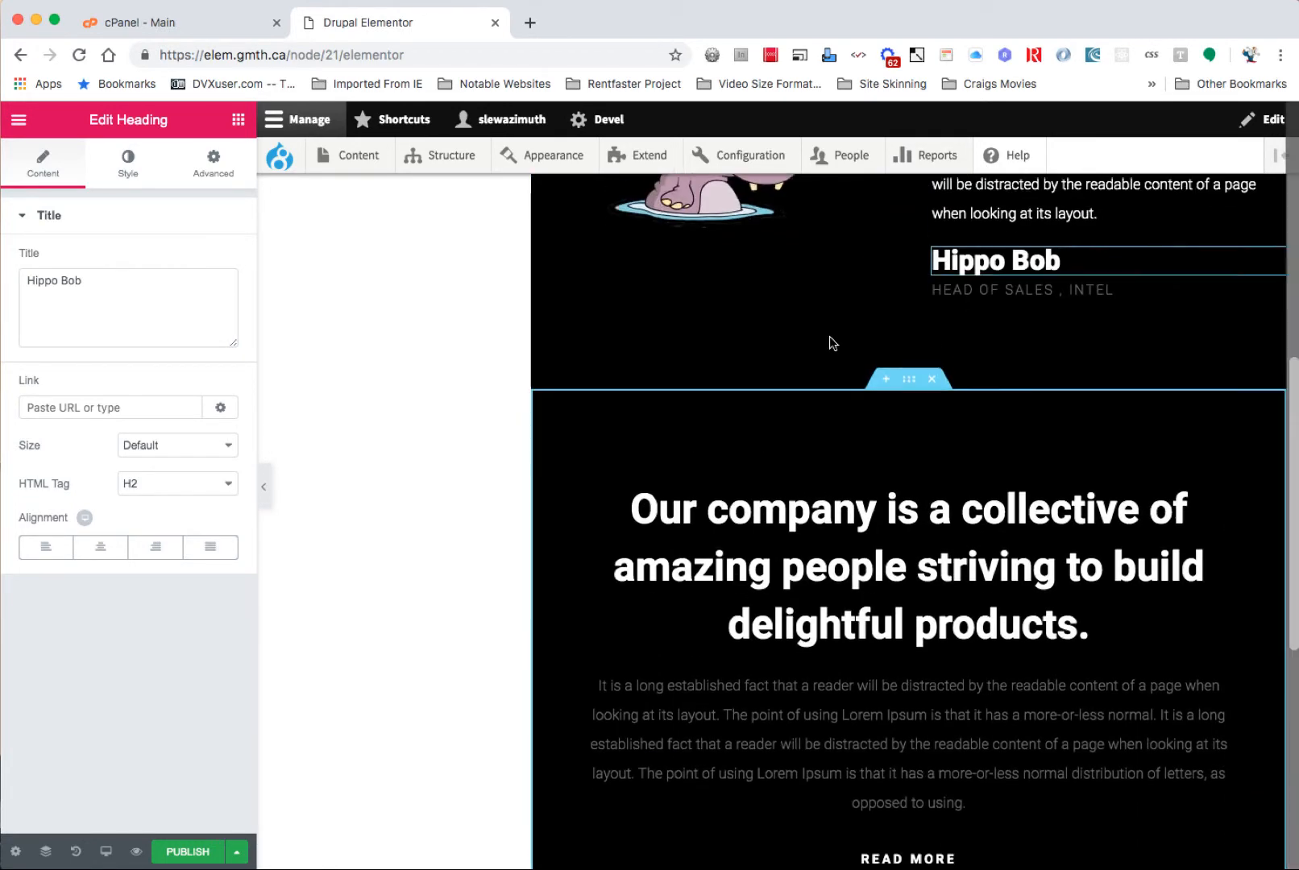
pyautogui.scroll(3, 832, 343)
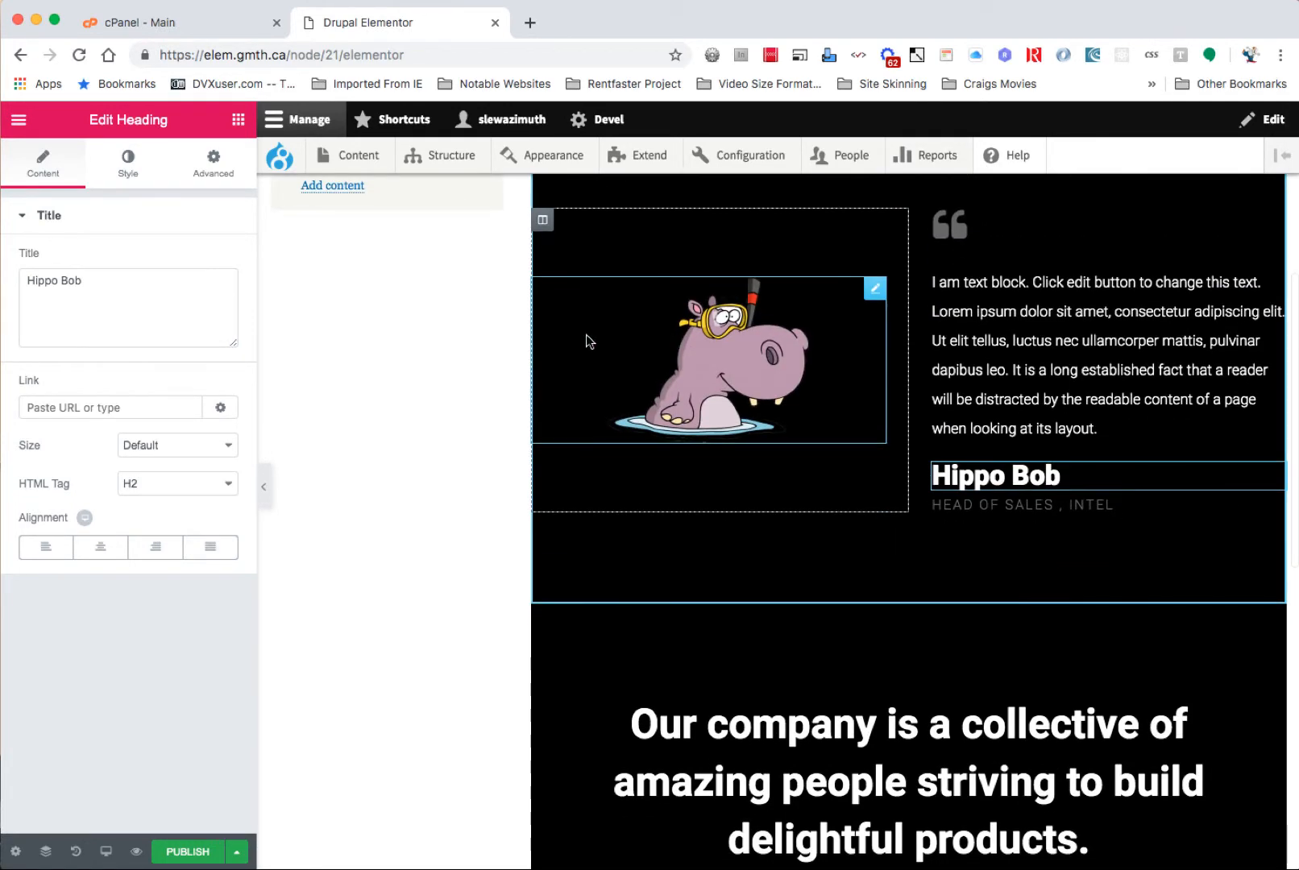
pyautogui.click(190, 852)
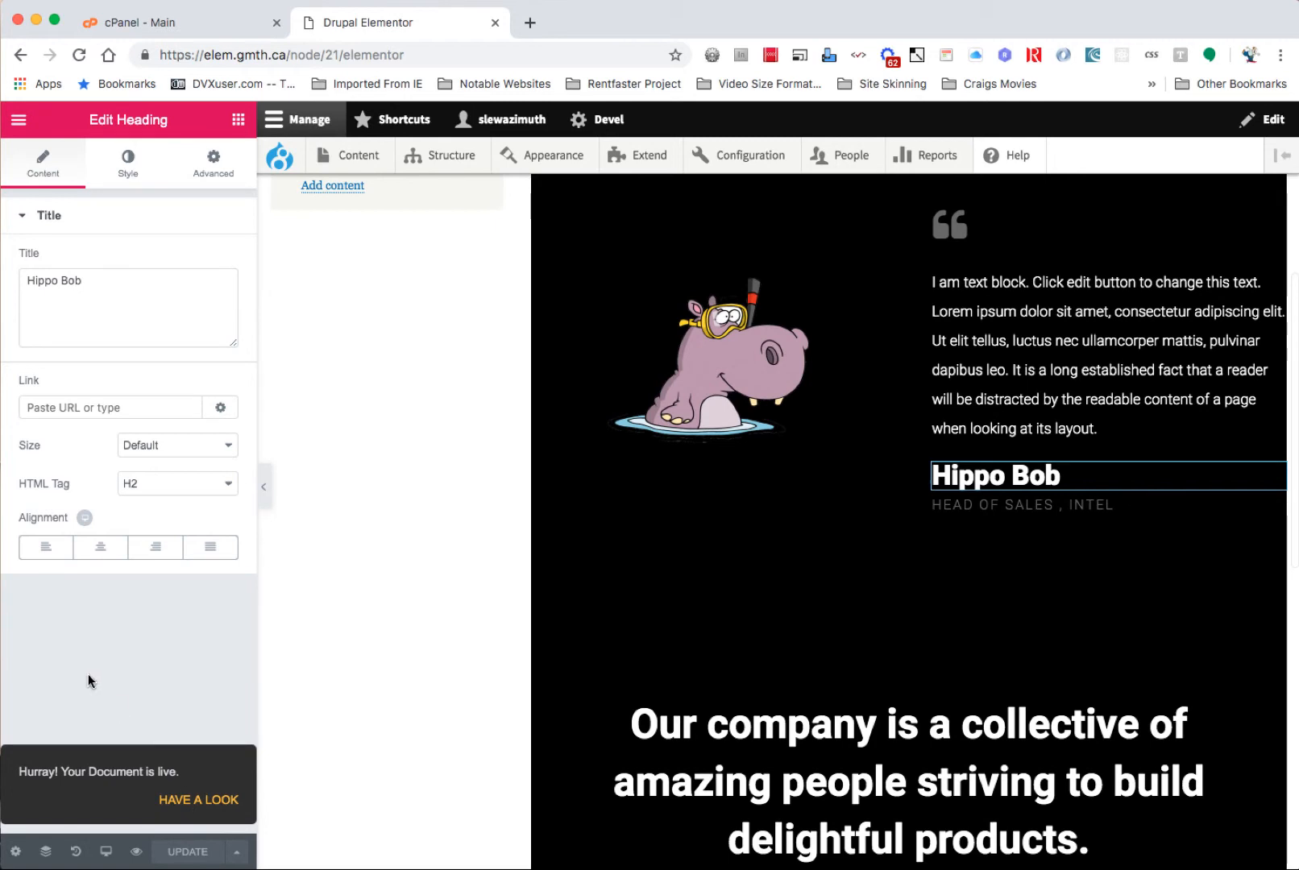
pyautogui.click(19, 121)
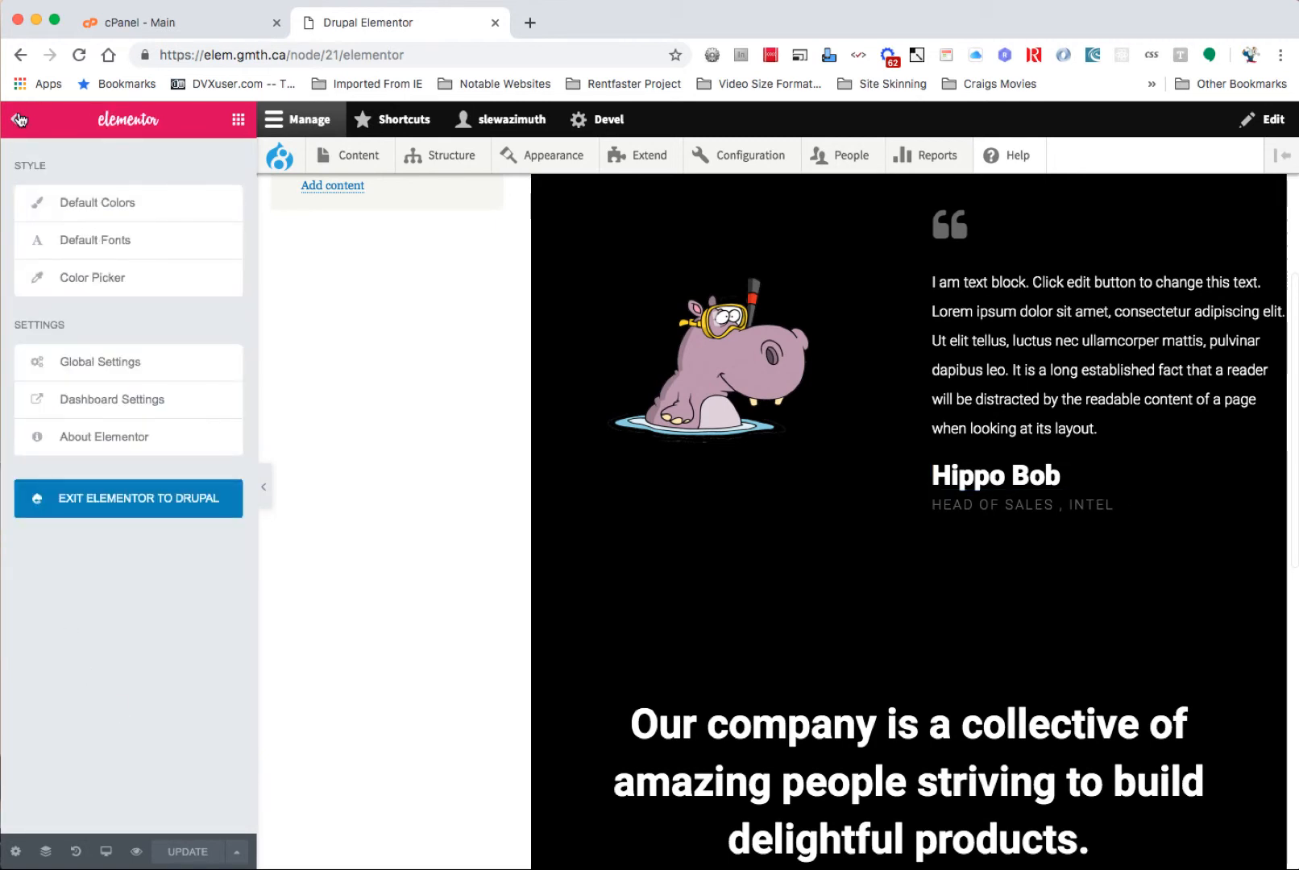
pyautogui.click(125, 507)
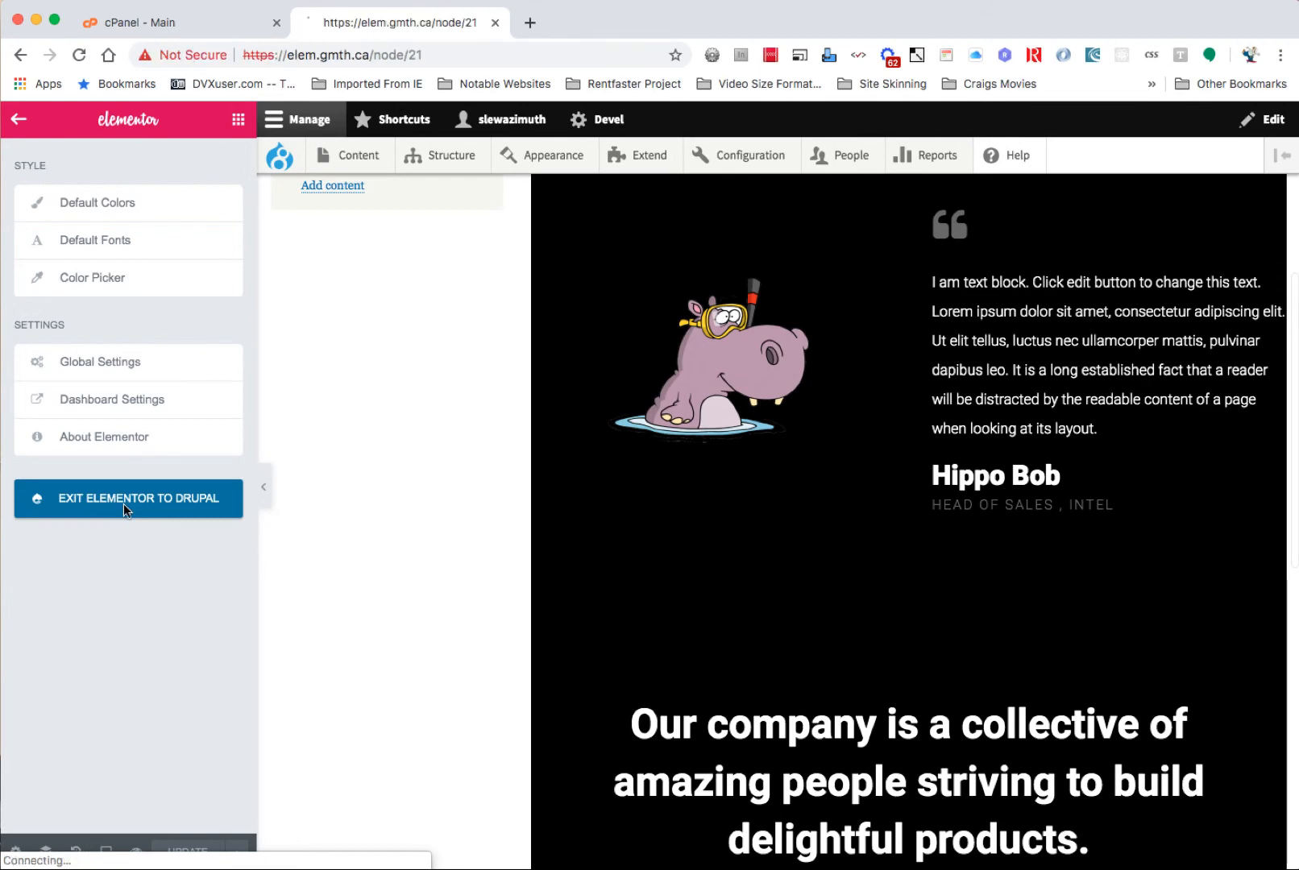